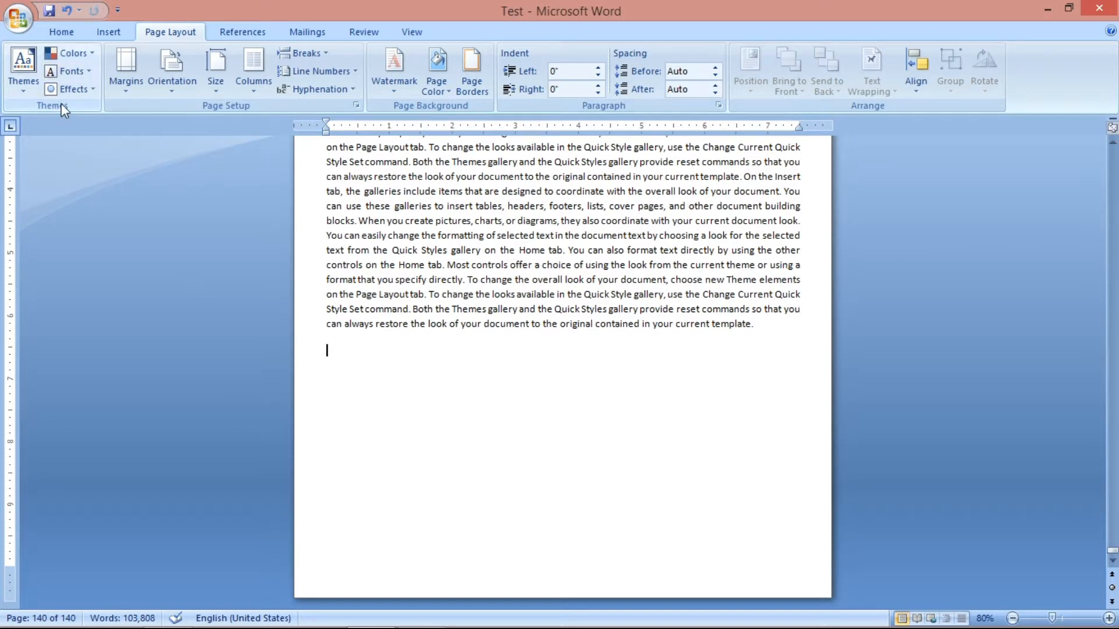
{"action": "left_click", "coordinate": [61, 32]}
{"action": "left_click", "coordinate": [1028, 80]}
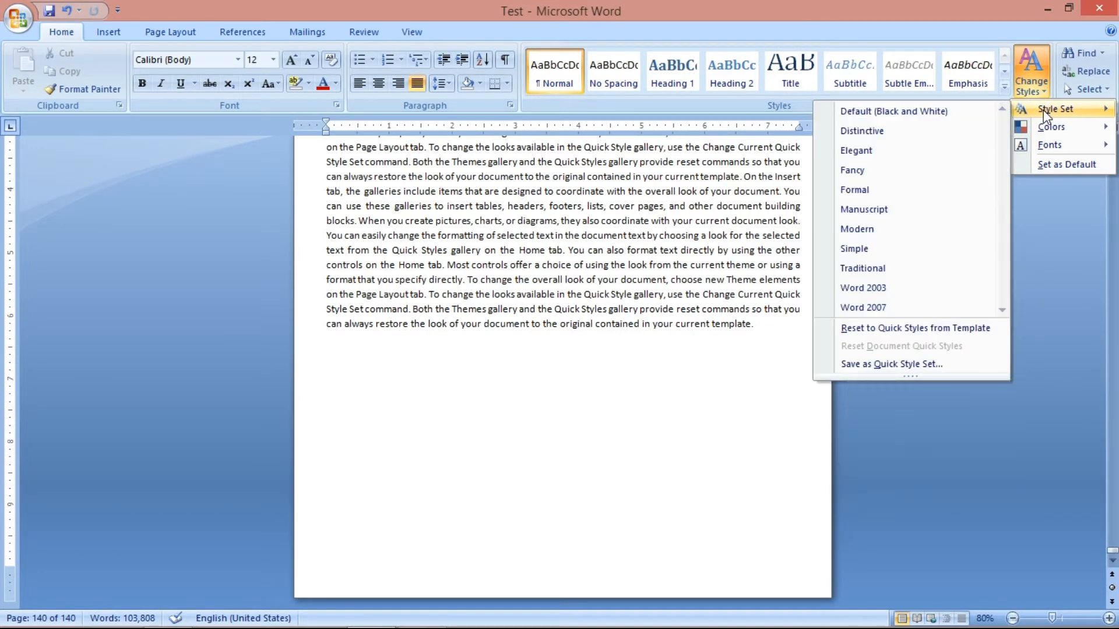
{"action": "left_click", "coordinate": [184, 33]}
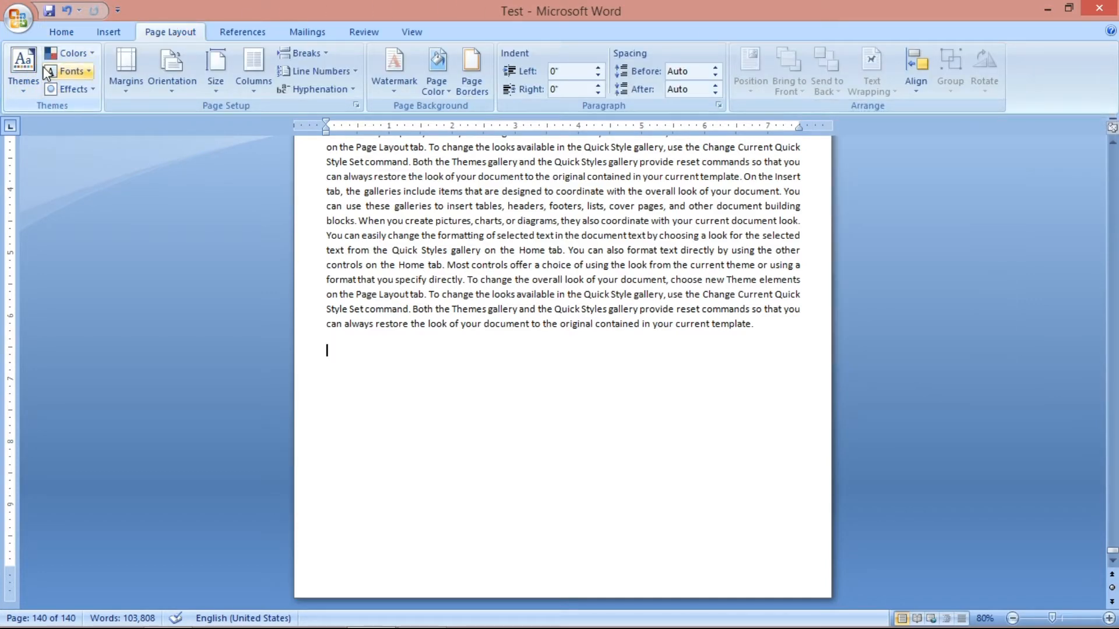
{"action": "left_click", "coordinate": [81, 35]}
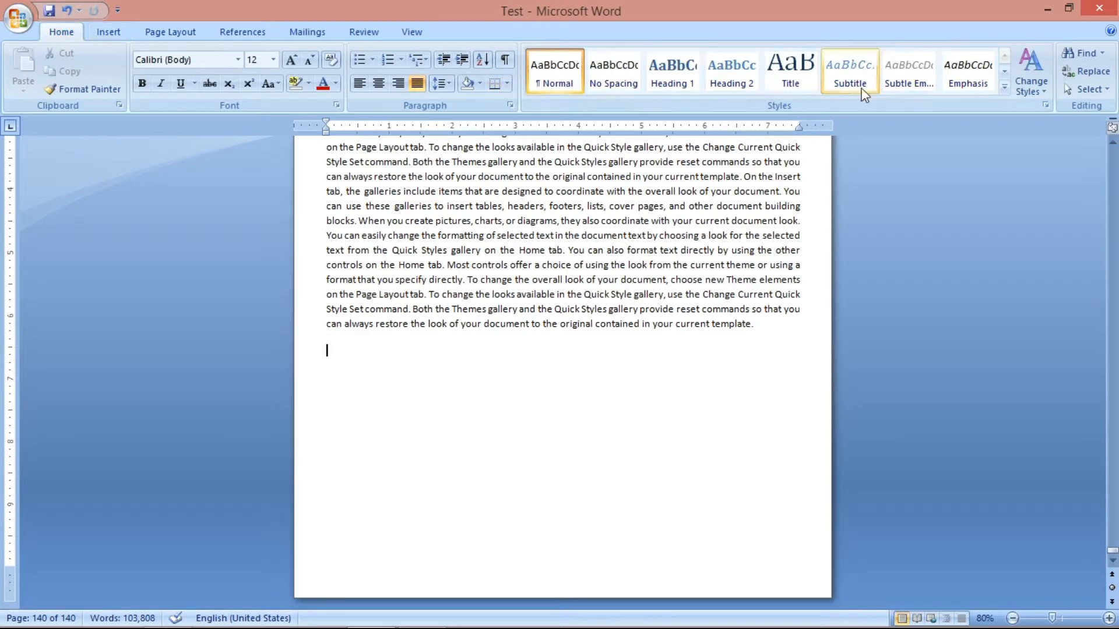
{"action": "left_click", "coordinate": [1020, 87]}
{"action": "mouse_move", "coordinate": [1043, 143]}
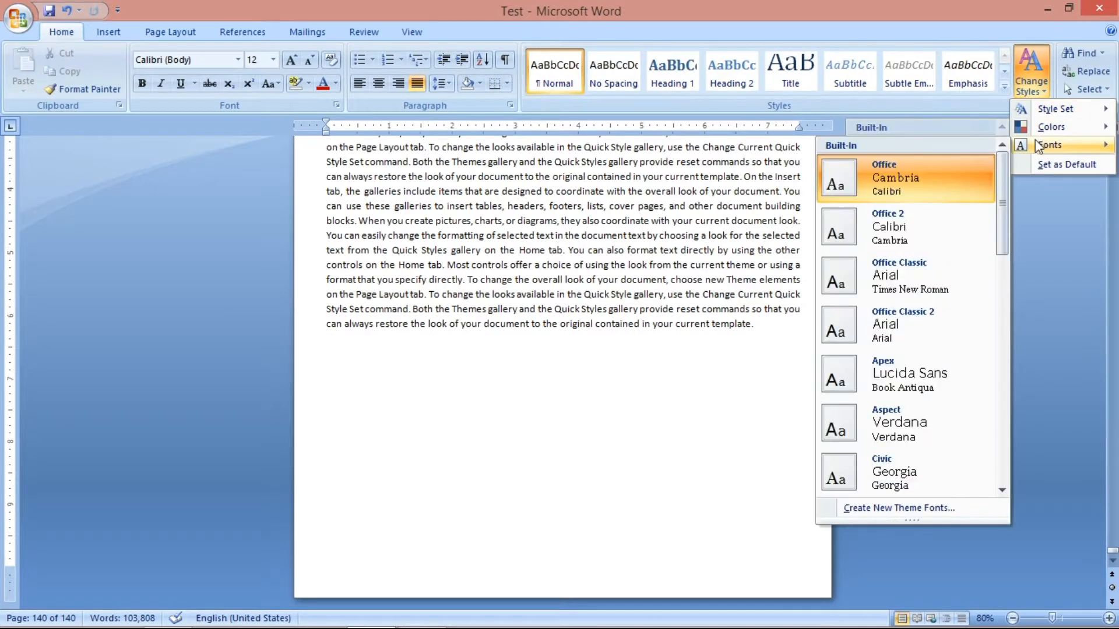
Apply the Normal margin preset, 1" on every side, to the document.
{"action": "left_click", "coordinate": [174, 30]}
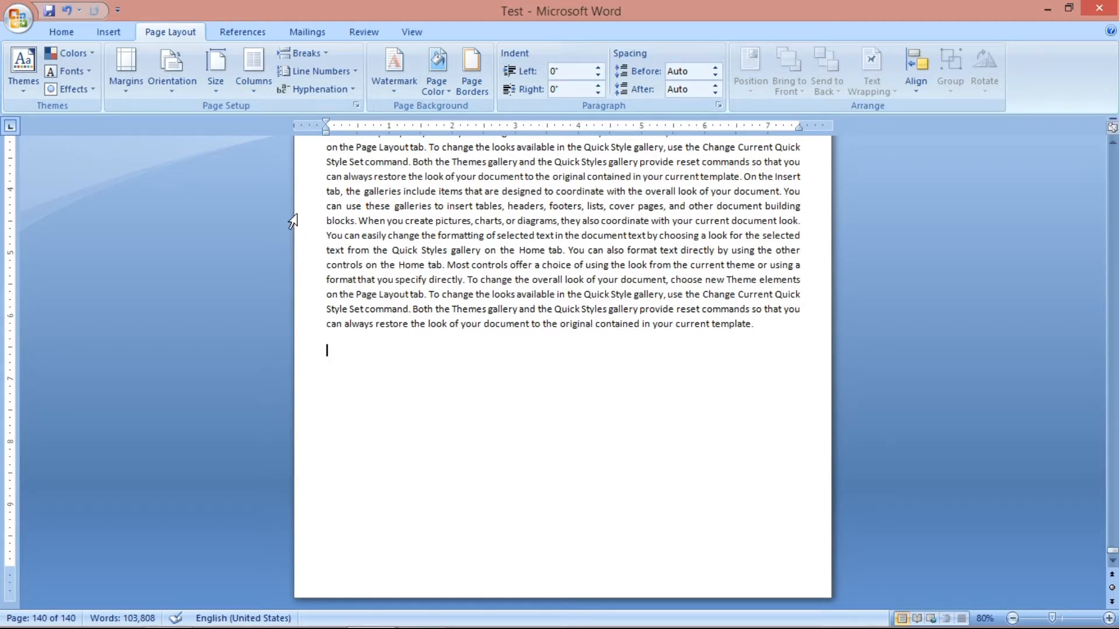
{"action": "left_click", "coordinate": [124, 83]}
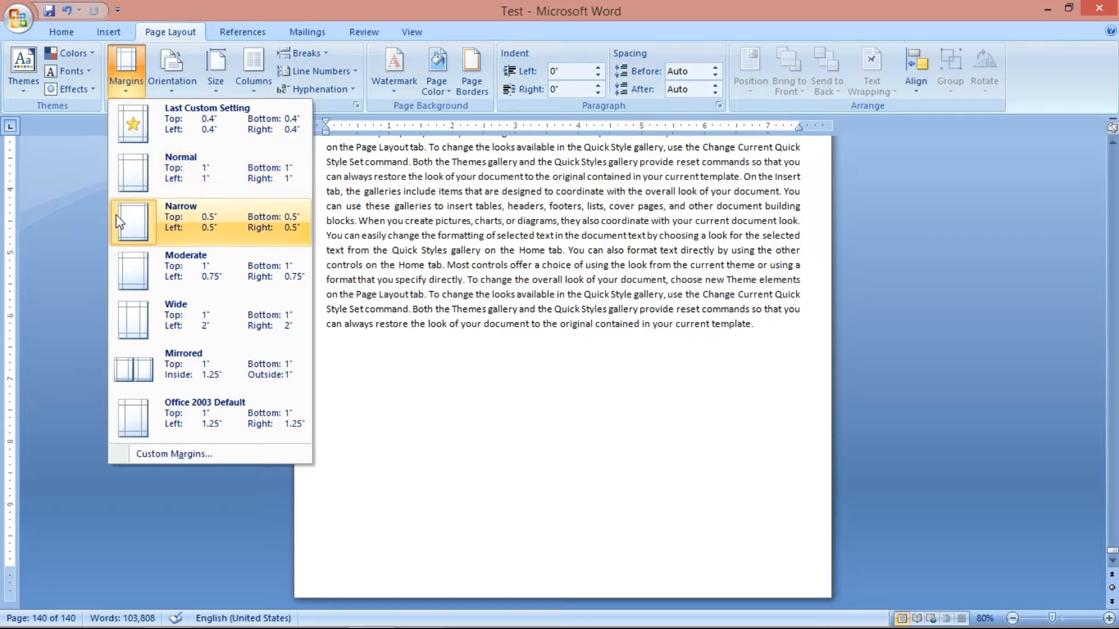
{"action": "left_click", "coordinate": [121, 183]}
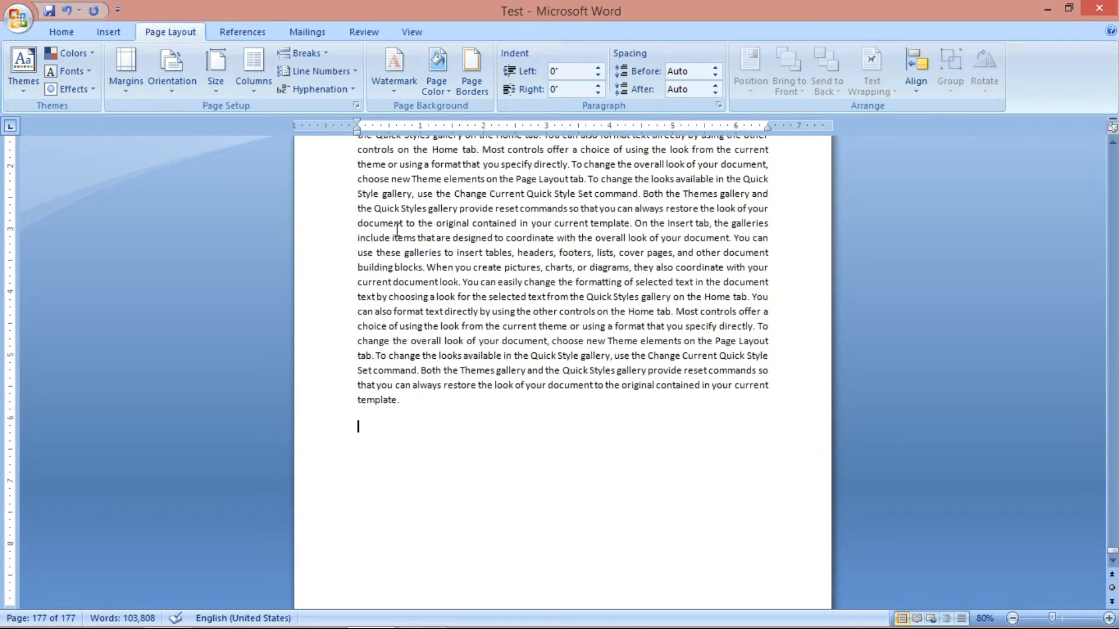
Try the Wide margin preset, with 2" left and right margins, and return the document to the Normal preset.
{"action": "left_click", "coordinate": [127, 75]}
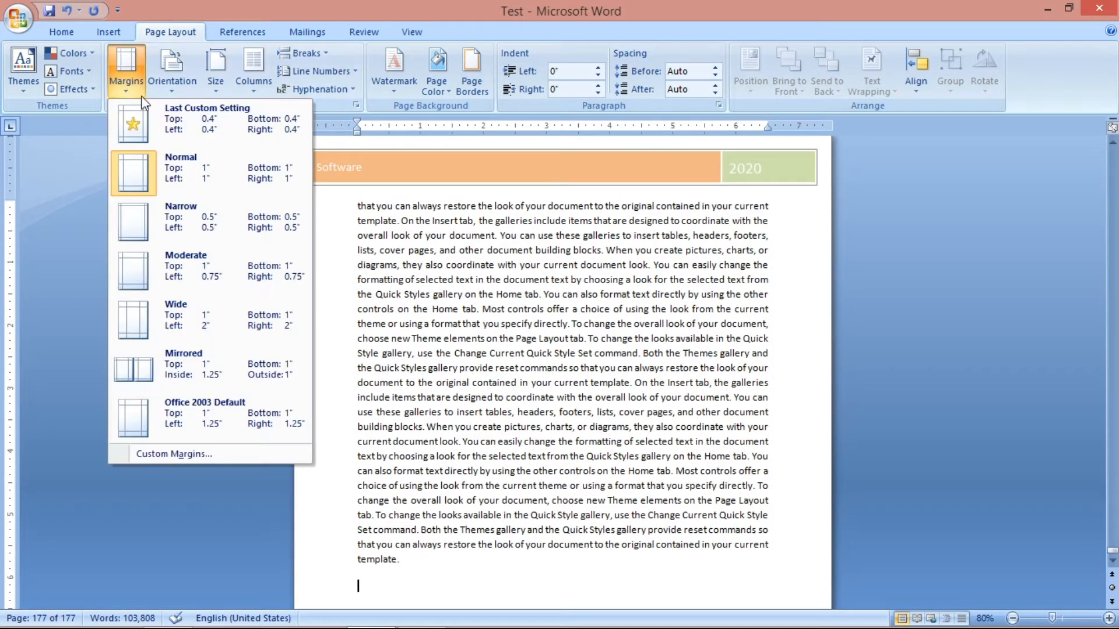
{"action": "left_click", "coordinate": [182, 314]}
{"action": "scroll", "coordinate": [479, 283], "scroll_direction": "up", "scroll_amount": 3}
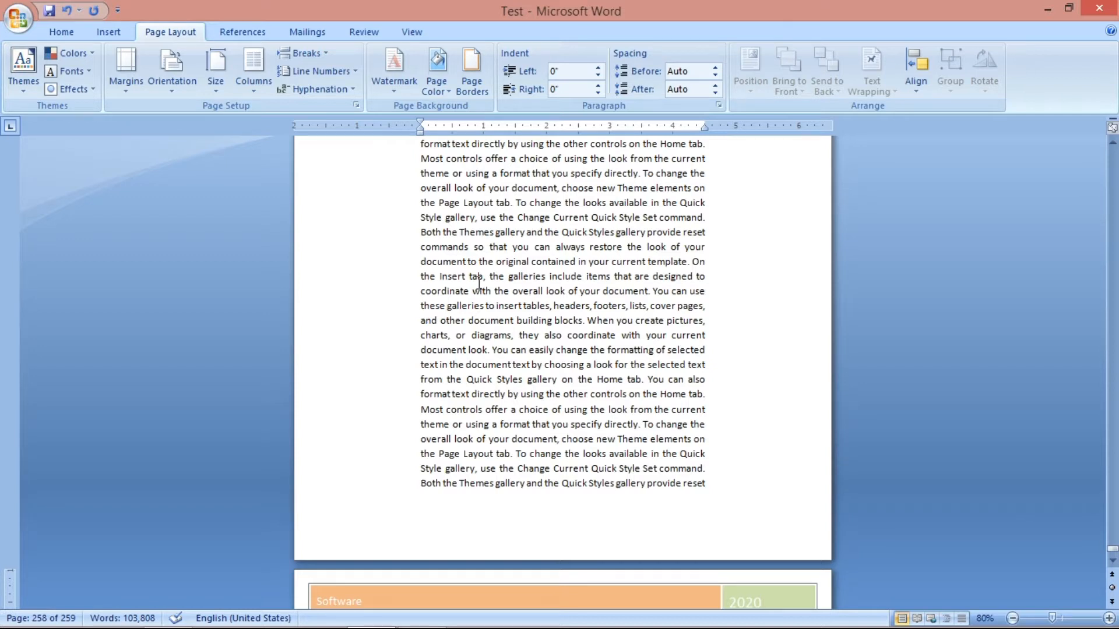
{"action": "left_click", "coordinate": [126, 75]}
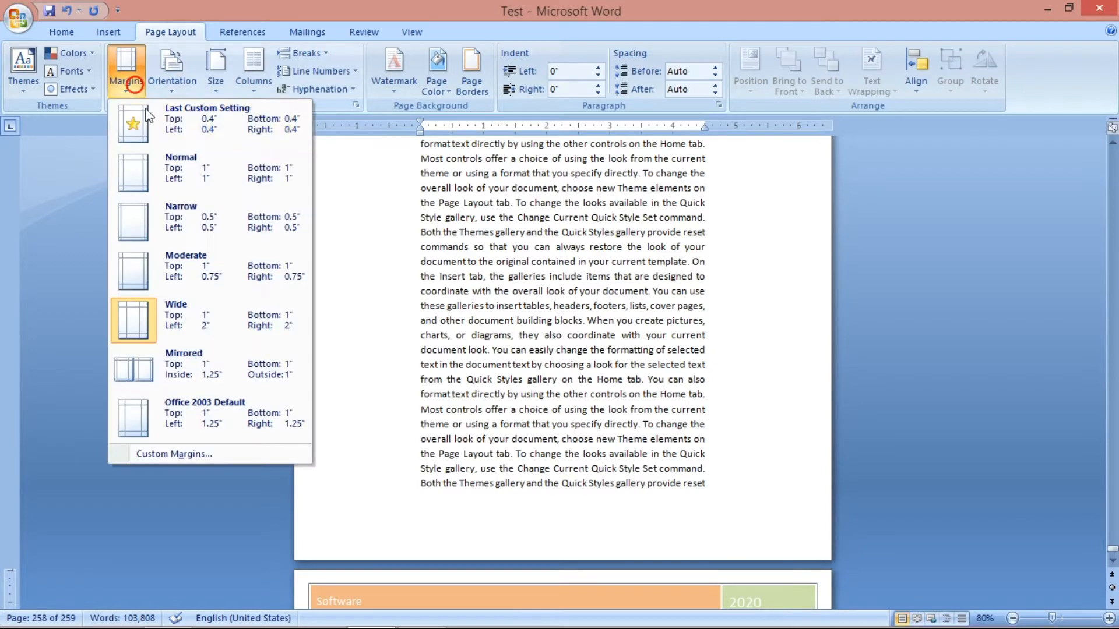
{"action": "left_click", "coordinate": [150, 179]}
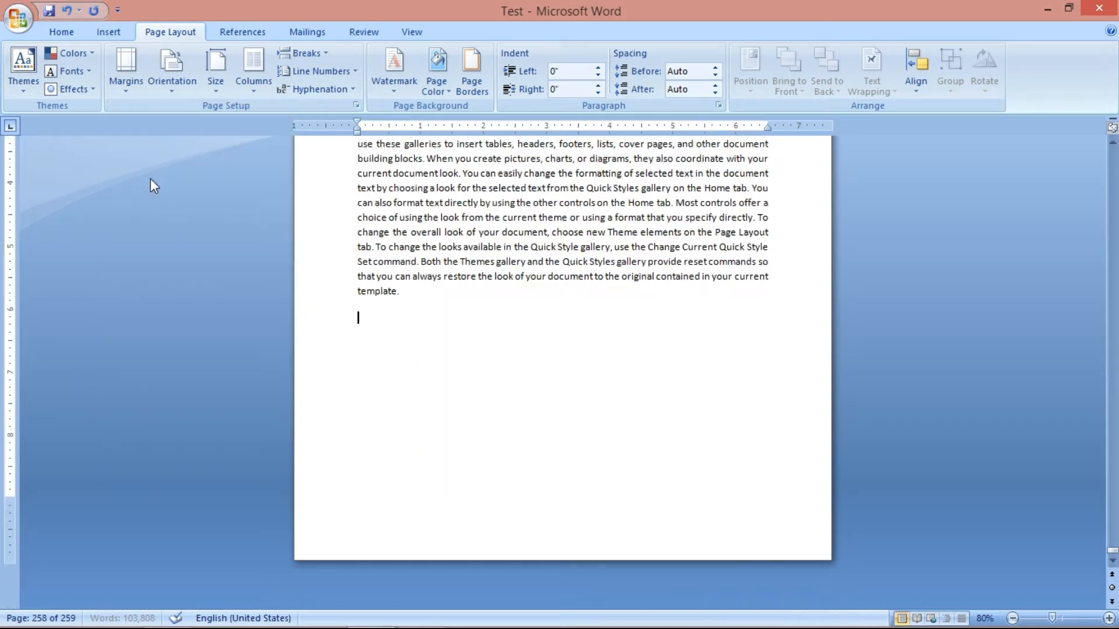
Apply the Narrow margin preset, 0.5" on every side, to the document.
{"action": "left_click", "coordinate": [133, 70]}
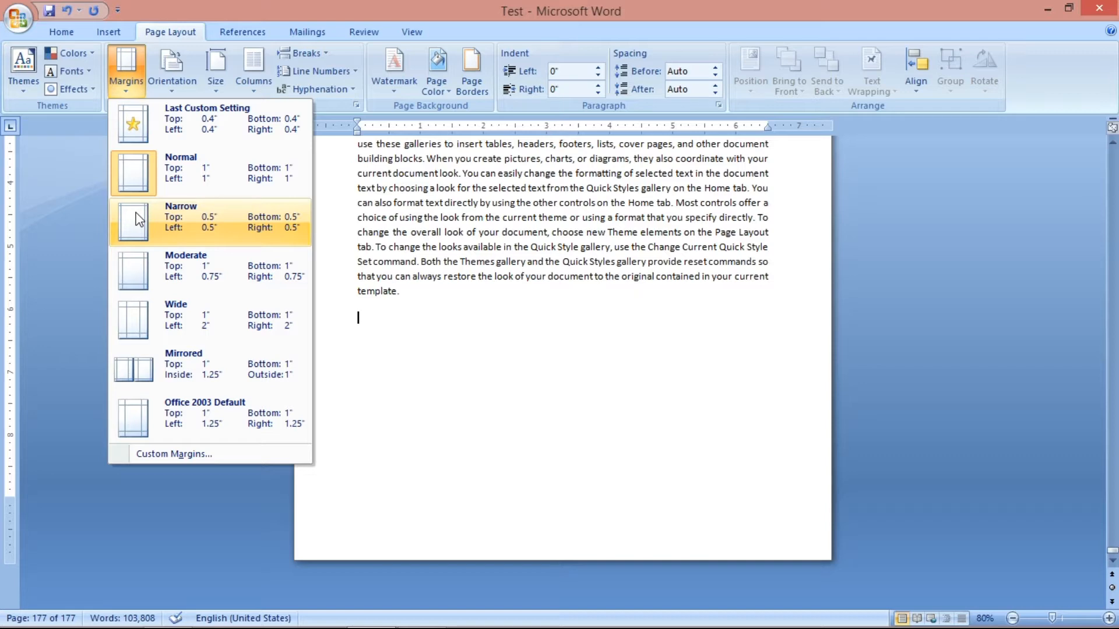
{"action": "left_click", "coordinate": [135, 218]}
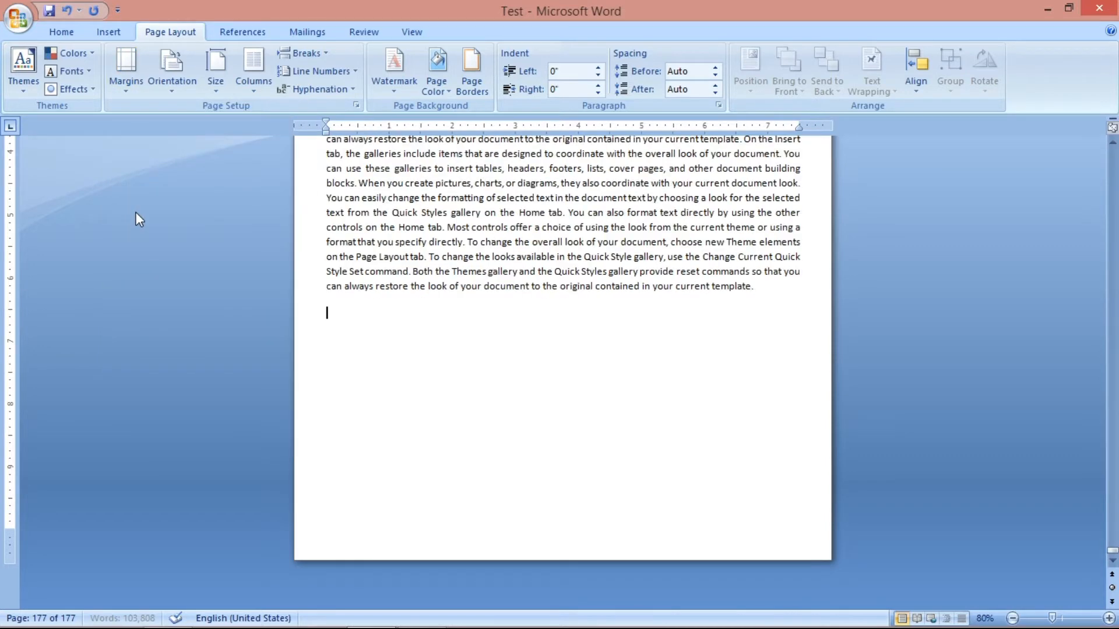
{"action": "left_click", "coordinate": [134, 77]}
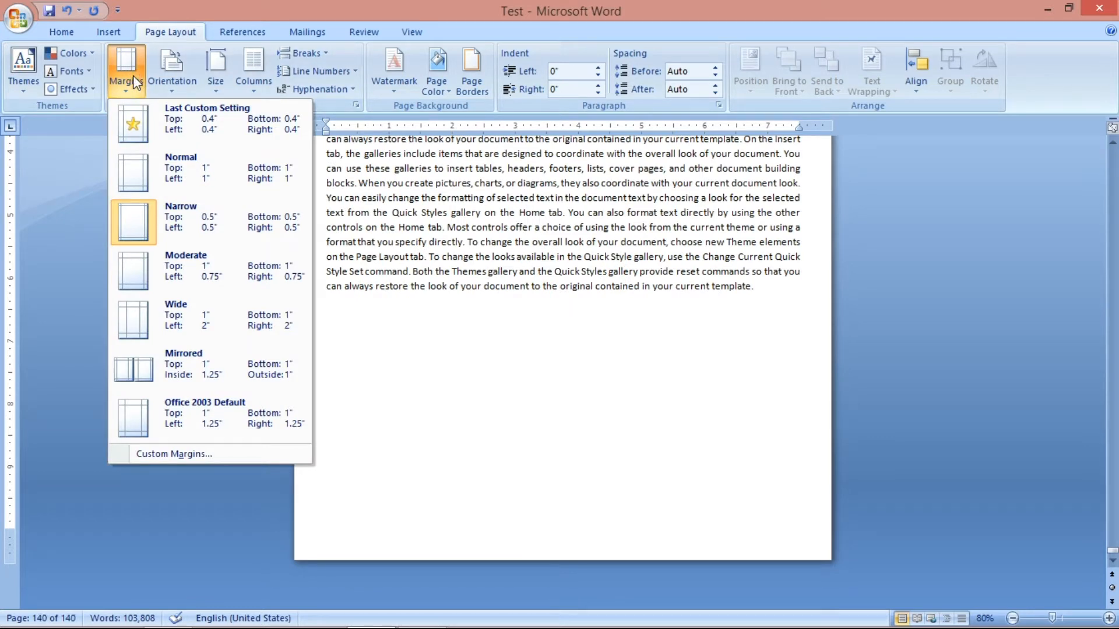
{"action": "left_click", "coordinate": [466, 261]}
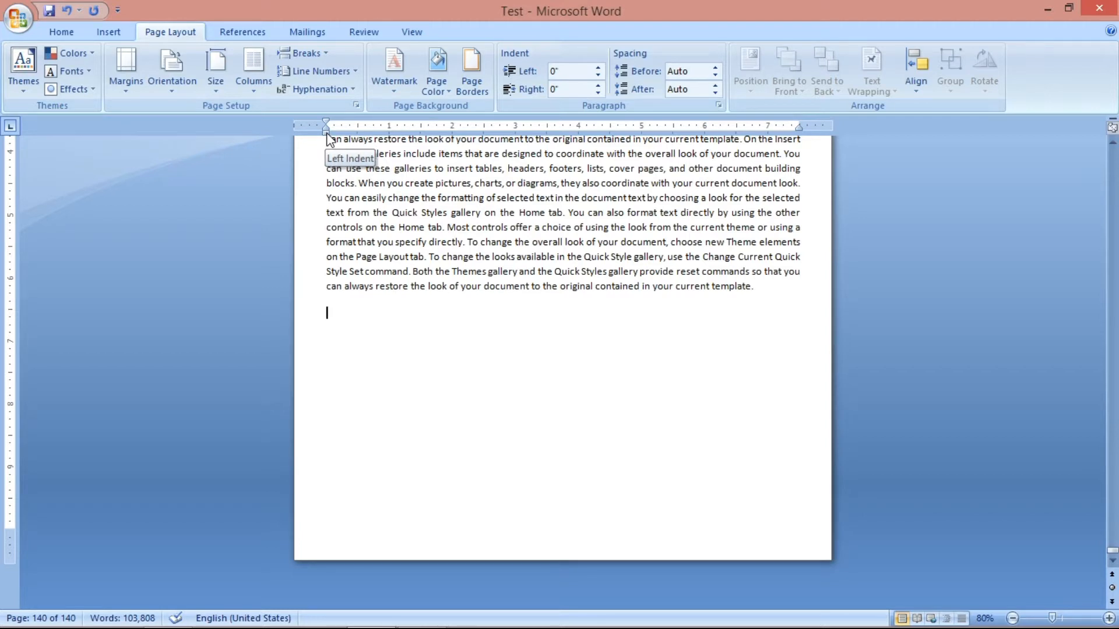
Move the left indent of the whole document's text outward into the page margin, and undo the change.
{"action": "key", "text": "ctrl+a"}
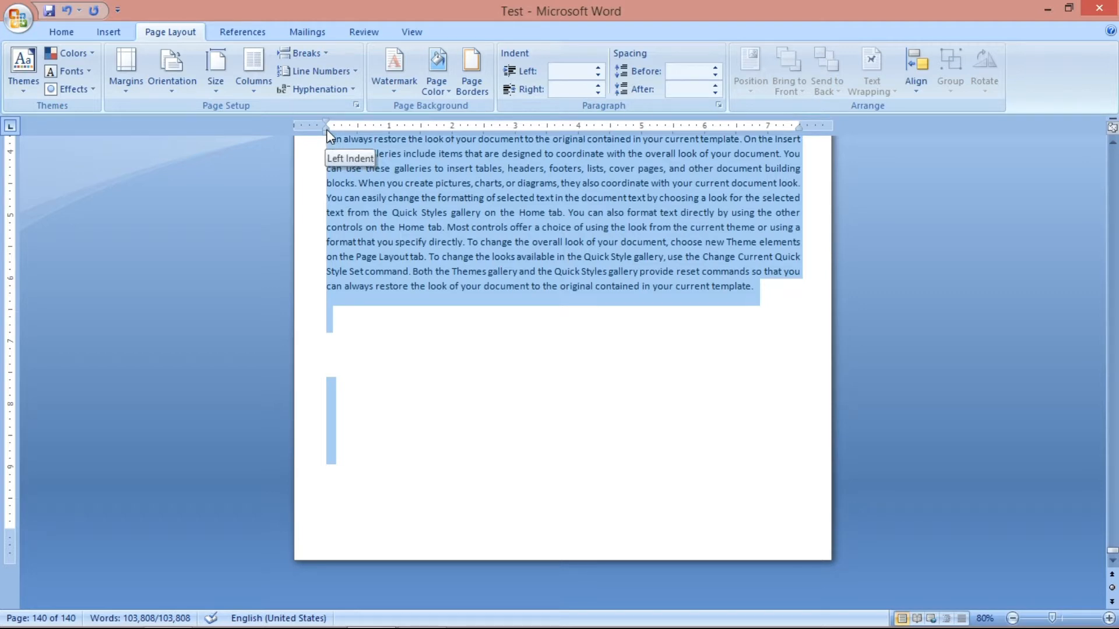
{"action": "left_click_drag", "start_coordinate": [326, 133], "coordinate": [312, 132]}
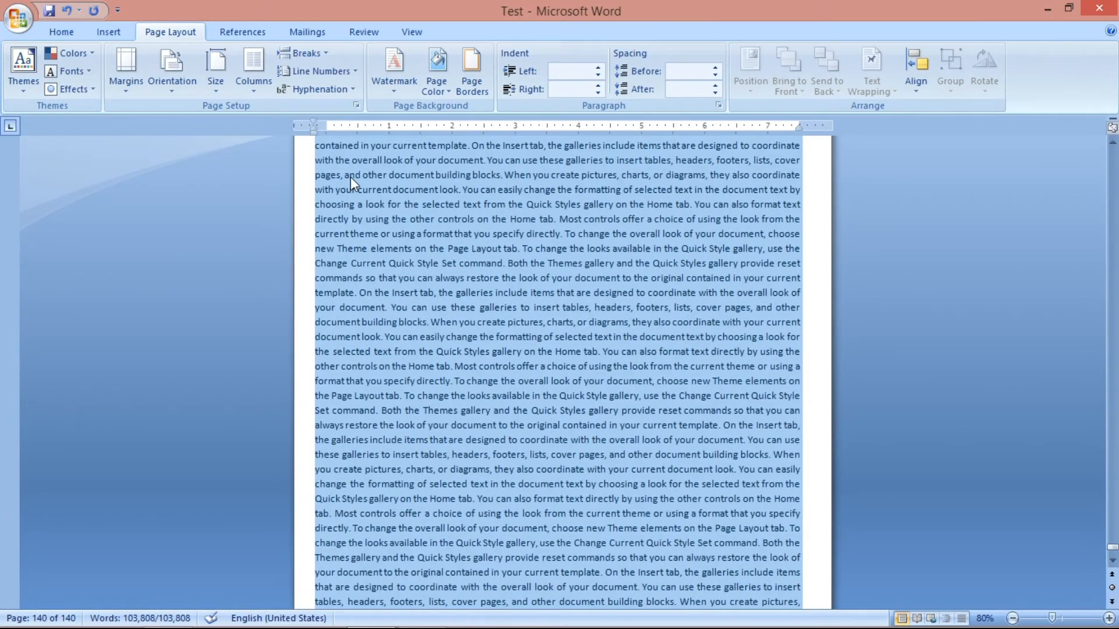
{"action": "scroll", "coordinate": [348, 188], "scroll_direction": "down", "scroll_amount": 5}
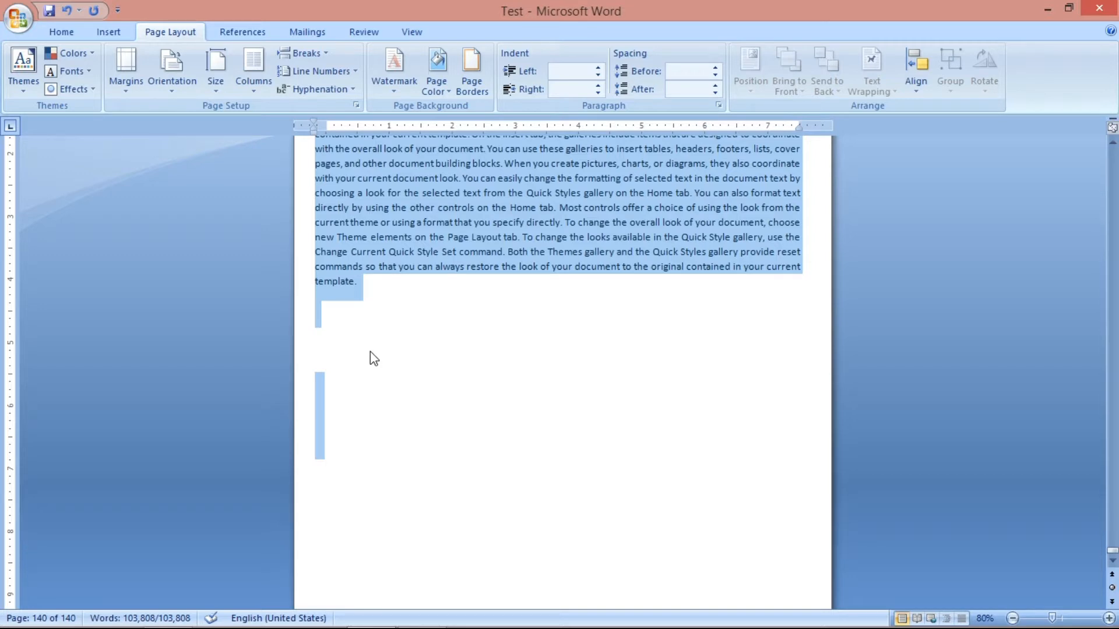
{"action": "scroll", "coordinate": [420, 351], "scroll_direction": "up", "scroll_amount": 3}
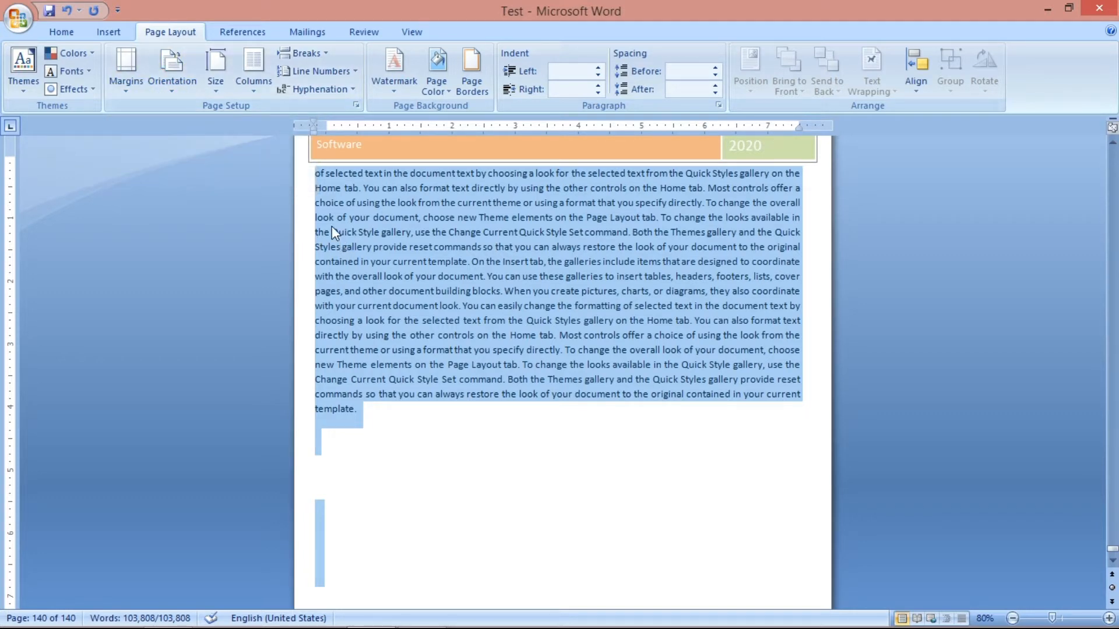
{"action": "left_click", "coordinate": [69, 13]}
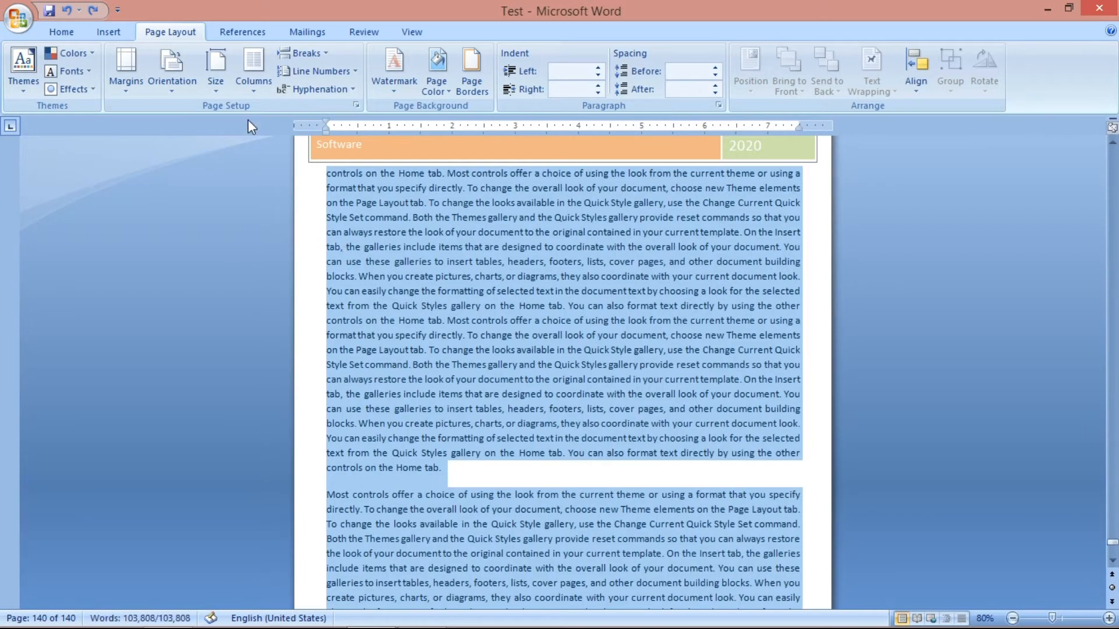
Switch the document's page orientation to Landscape and look over the resulting pages at a reduced zoom.
{"action": "left_click", "coordinate": [167, 73]}
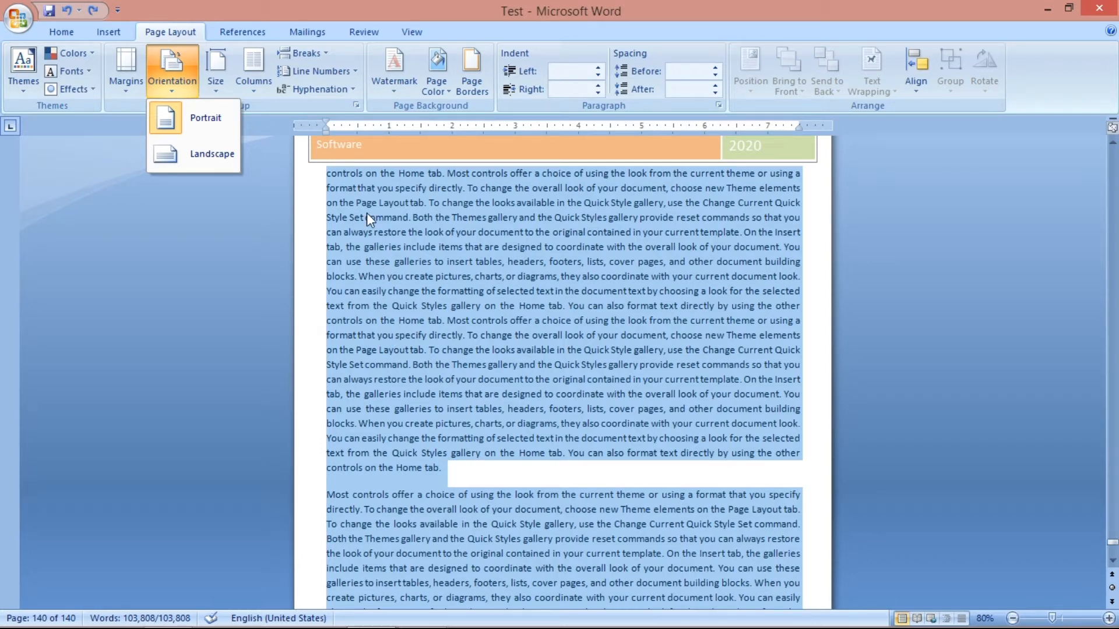
{"action": "left_click", "coordinate": [221, 152]}
{"action": "scroll", "coordinate": [503, 359], "scroll_direction": "down", "scroll_amount": 7}
{"action": "left_click_drag", "start_coordinate": [1050, 614], "coordinate": [1044, 617]}
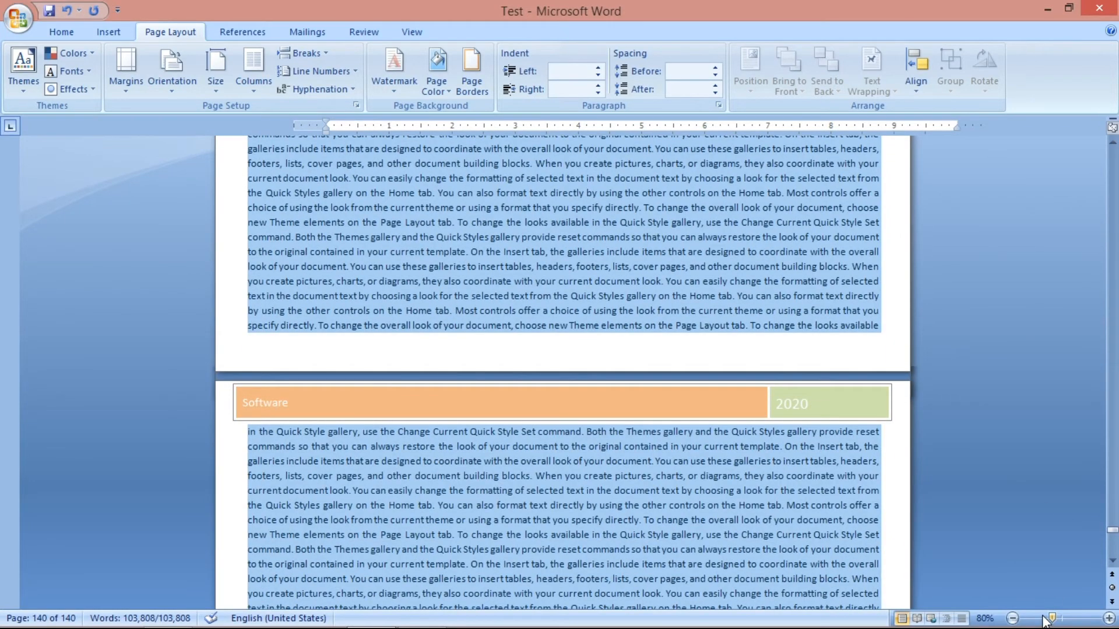
{"action": "scroll", "coordinate": [332, 253], "scroll_direction": "up", "scroll_amount": 1}
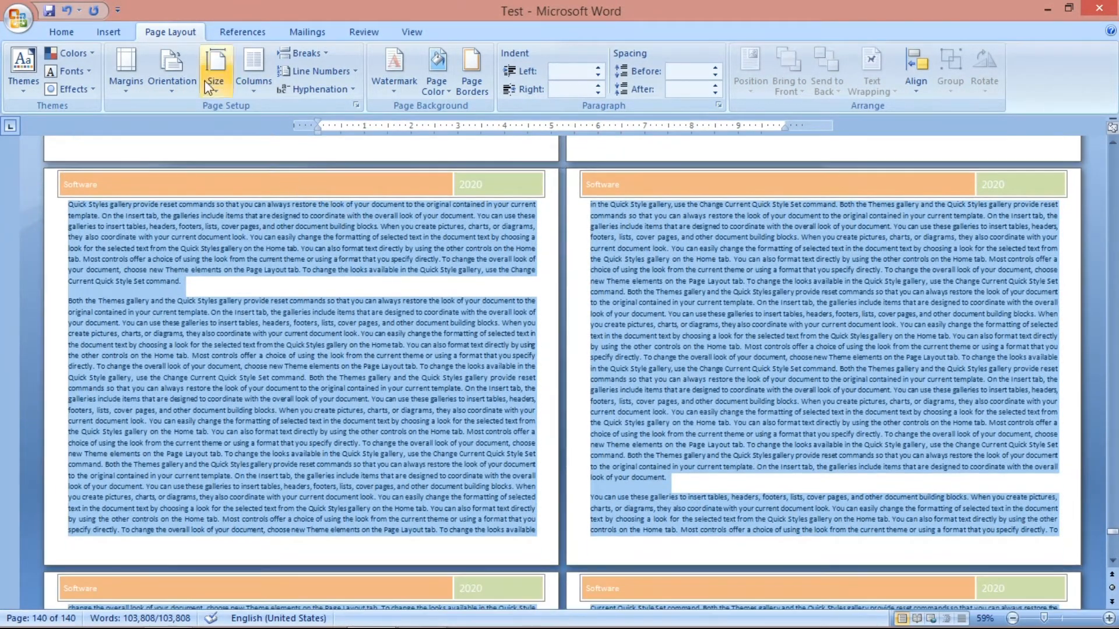
Set the document's page orientation back to Portrait and show more pages at 40% zoom.
{"action": "left_click", "coordinate": [187, 70]}
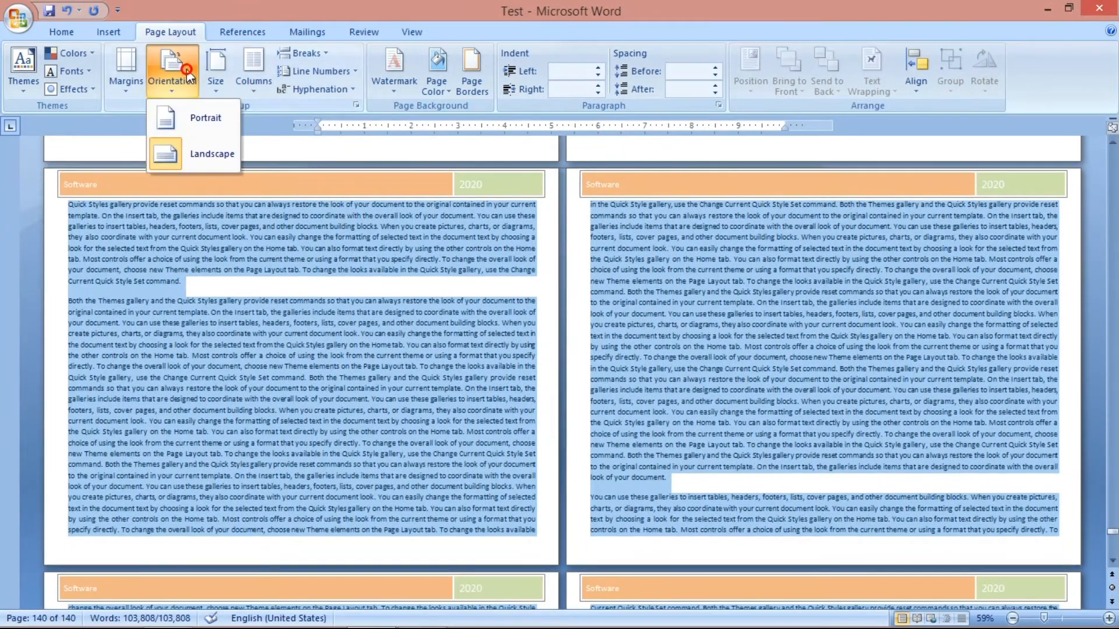
{"action": "left_click", "coordinate": [179, 116]}
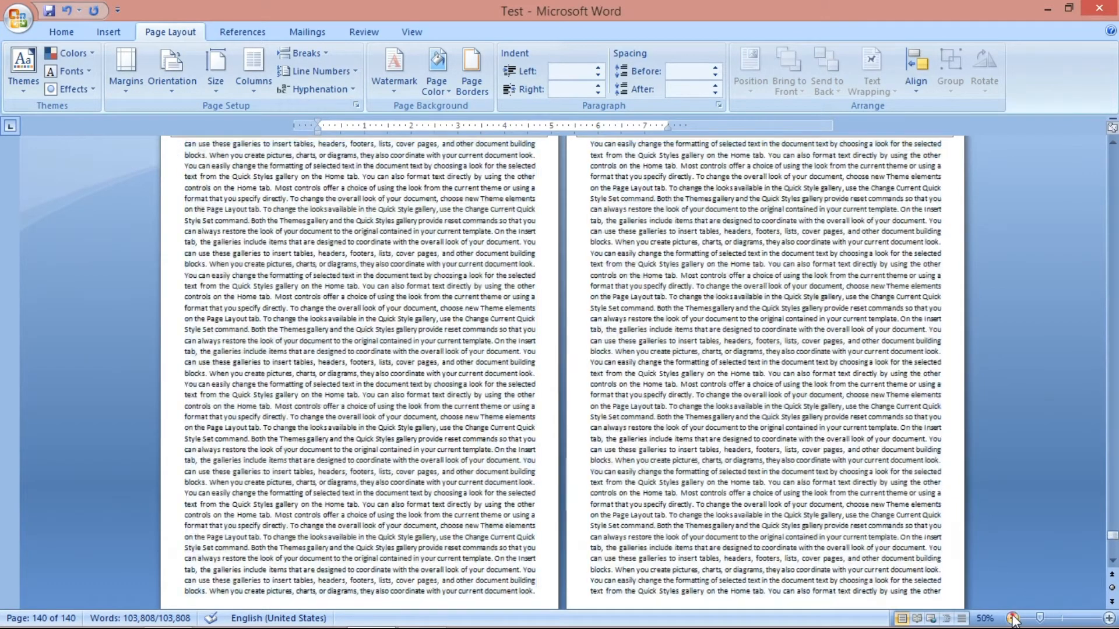
{"action": "left_click", "coordinate": [1013, 618]}
{"action": "left_click", "coordinate": [1012, 618]}
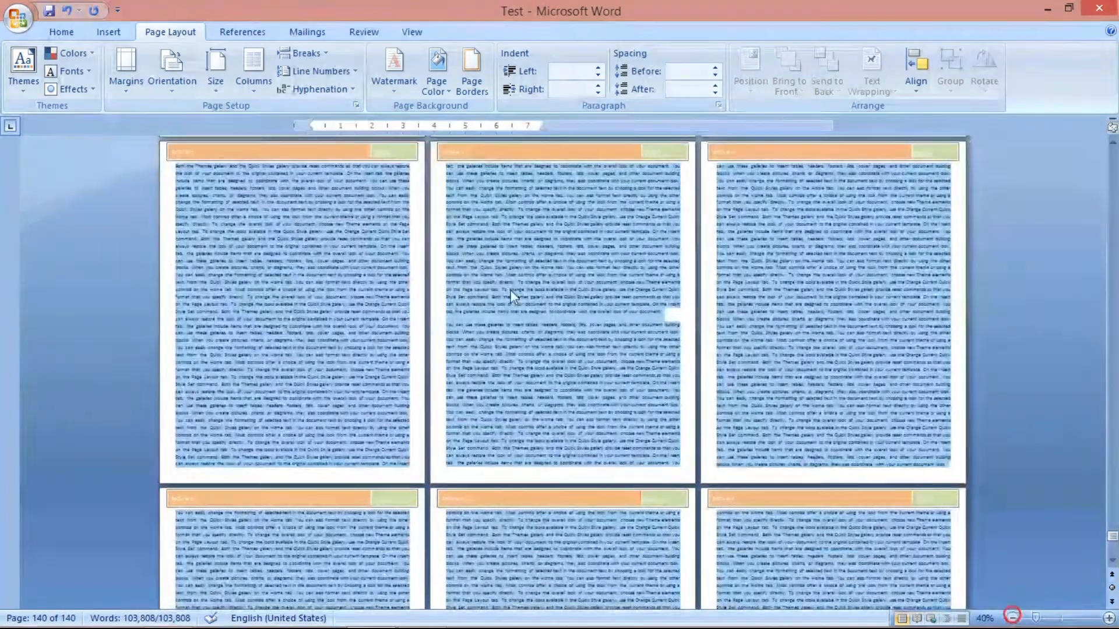
Set the document's paper size to A4 (8.27" x 11.69").
{"action": "left_click", "coordinate": [171, 88]}
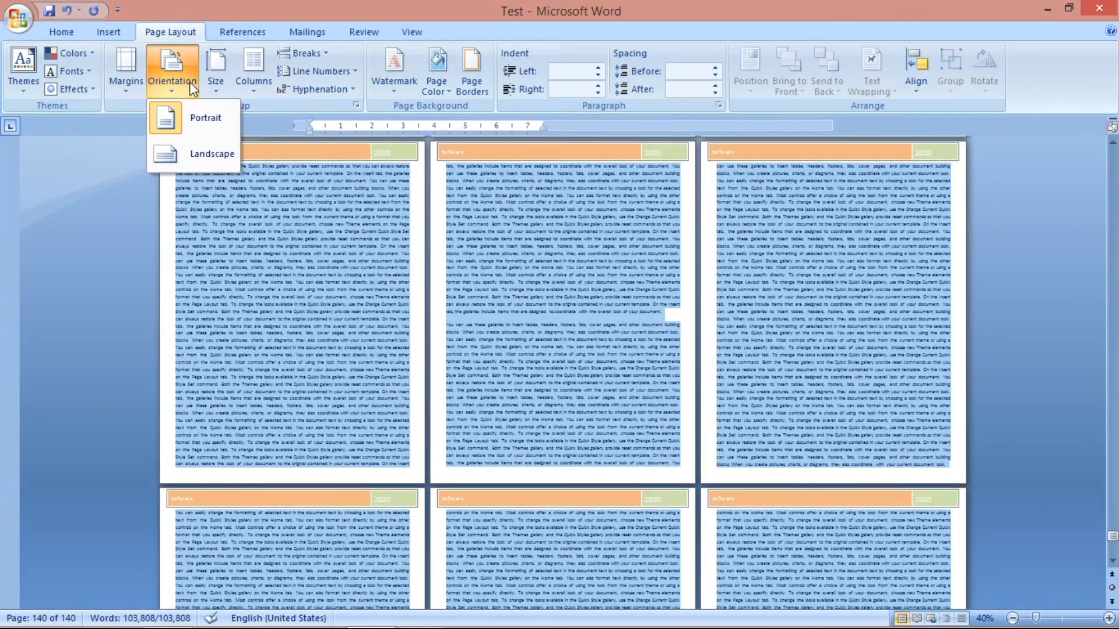
{"action": "left_click", "coordinate": [208, 74]}
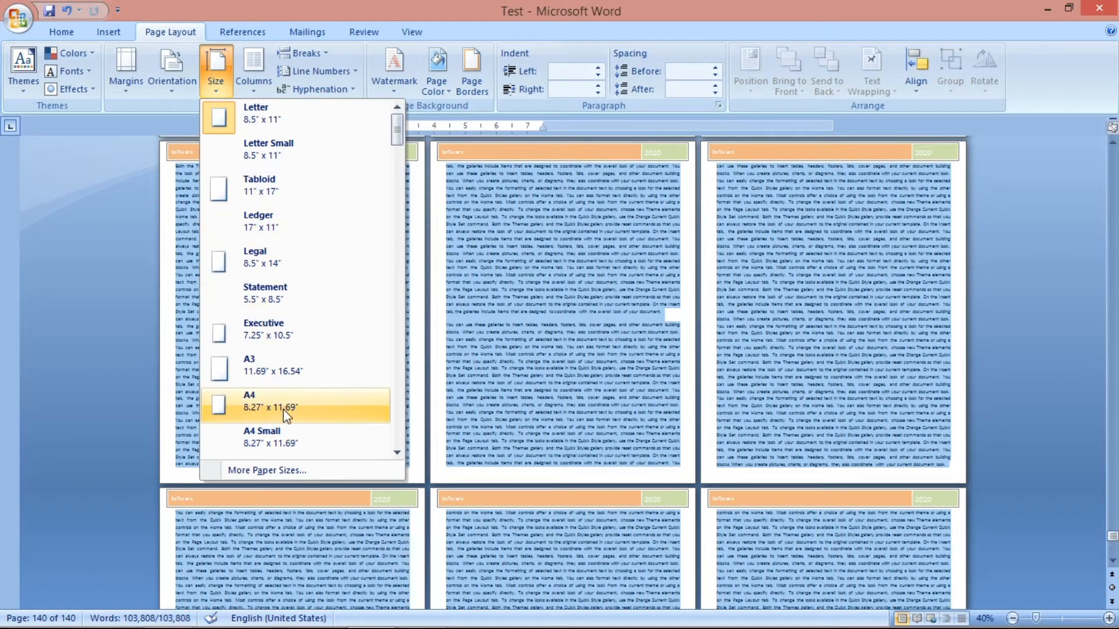
{"action": "left_click", "coordinate": [248, 408]}
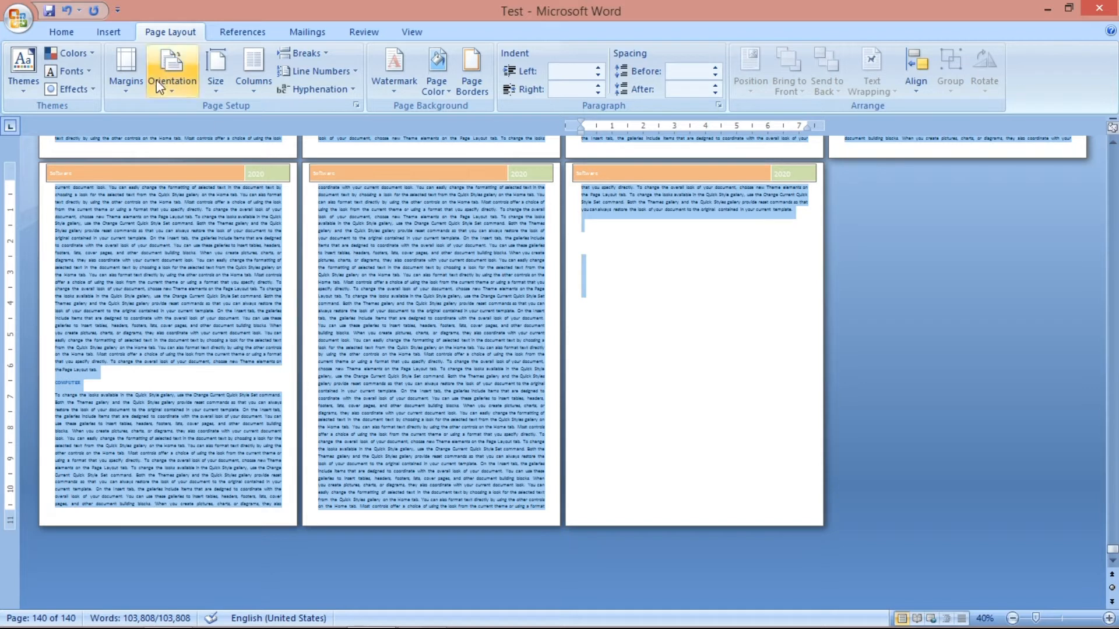
Change the paper size to Legal (8.5" x 14"), look over the pages, and return it to Letter (8.5" x 11").
{"action": "left_click", "coordinate": [216, 67]}
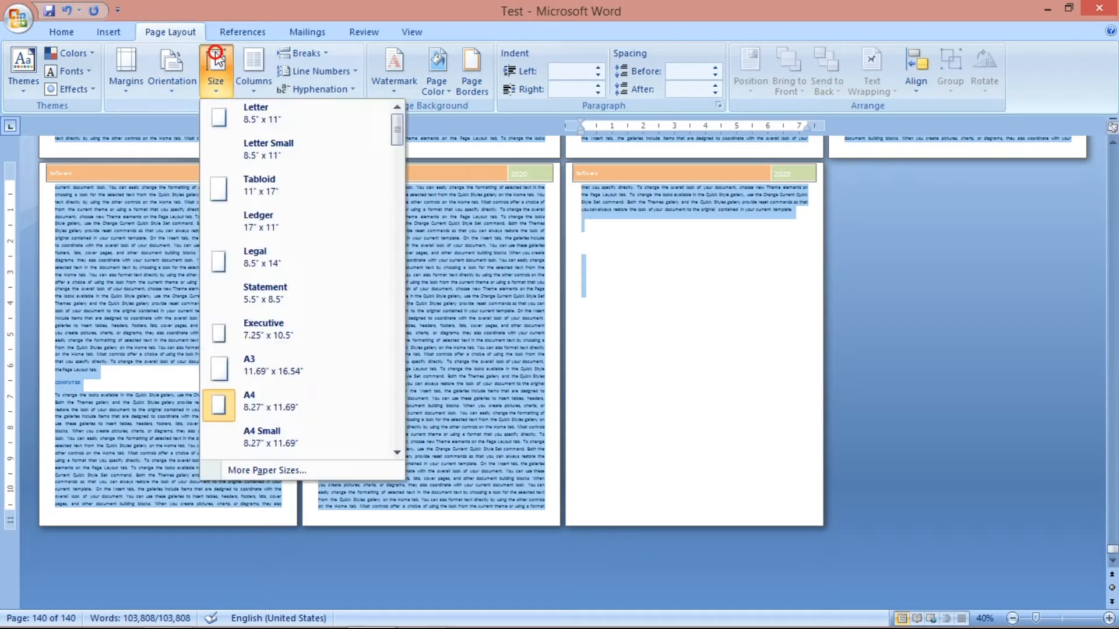
{"action": "left_click", "coordinate": [265, 272]}
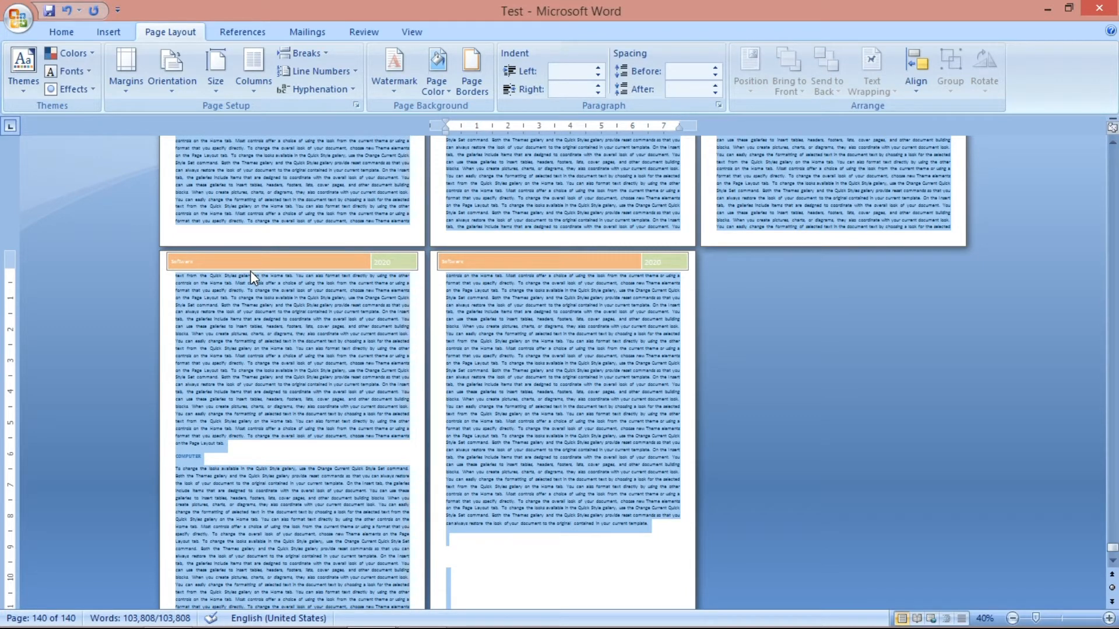
{"action": "scroll", "coordinate": [257, 284], "scroll_direction": "down", "scroll_amount": 2}
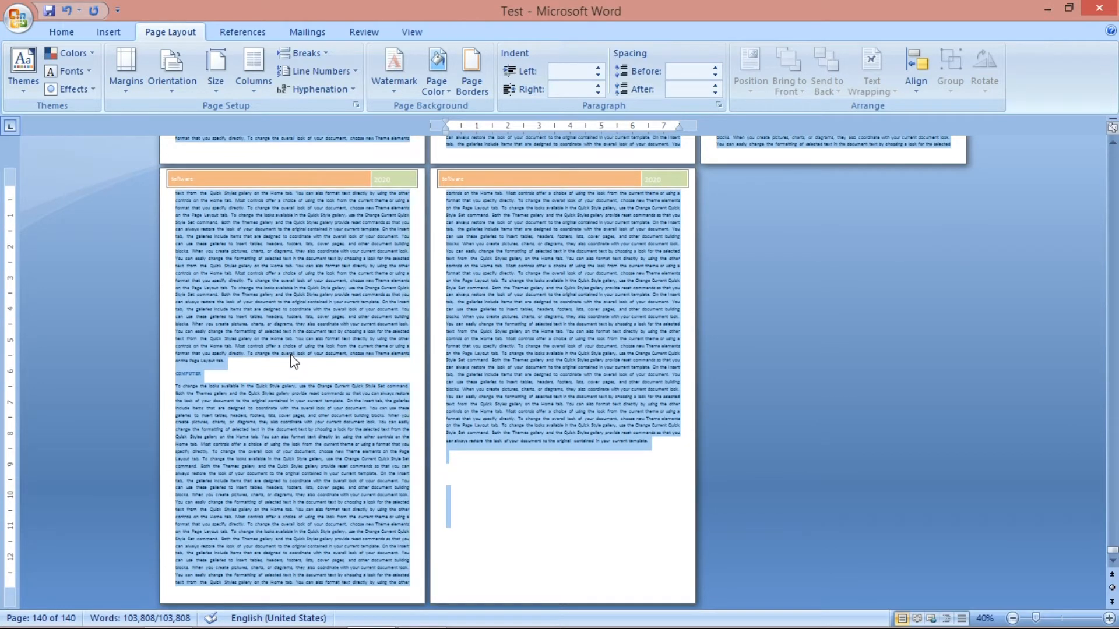
{"action": "scroll", "coordinate": [290, 355], "scroll_direction": "up", "scroll_amount": 2}
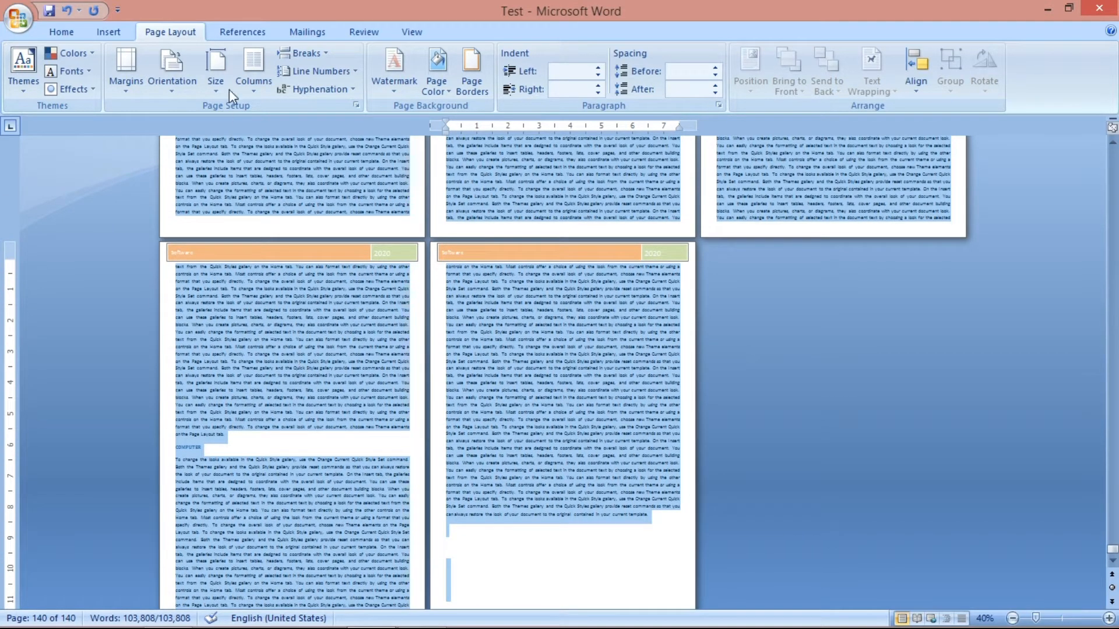
{"action": "left_click", "coordinate": [215, 70]}
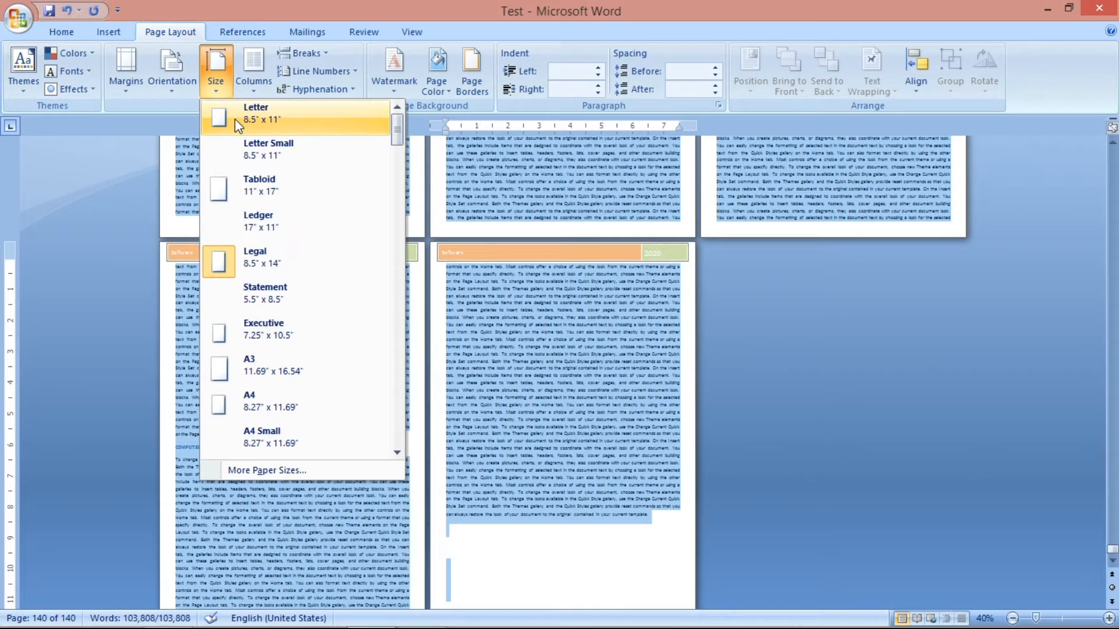
{"action": "left_click", "coordinate": [286, 119]}
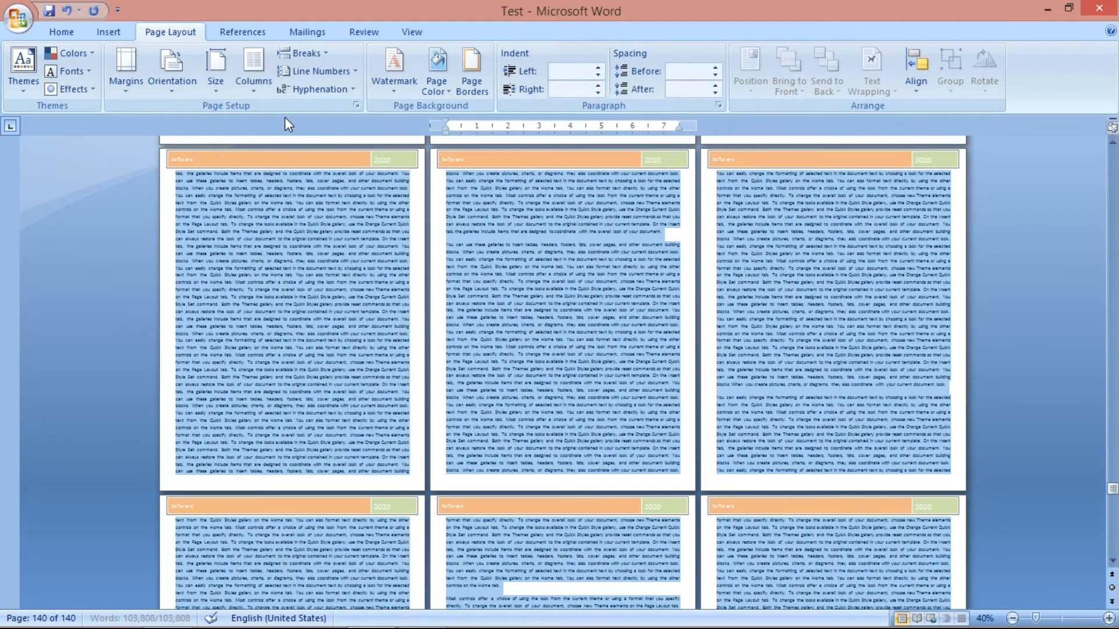
{"action": "left_click", "coordinate": [215, 70]}
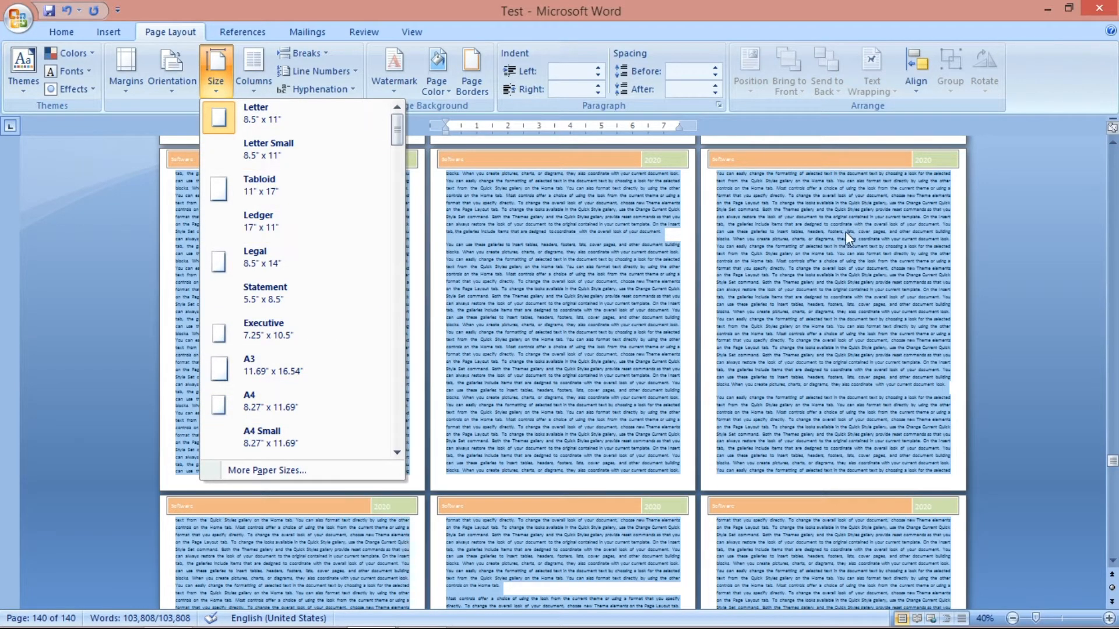
{"action": "left_click", "coordinate": [635, 232]}
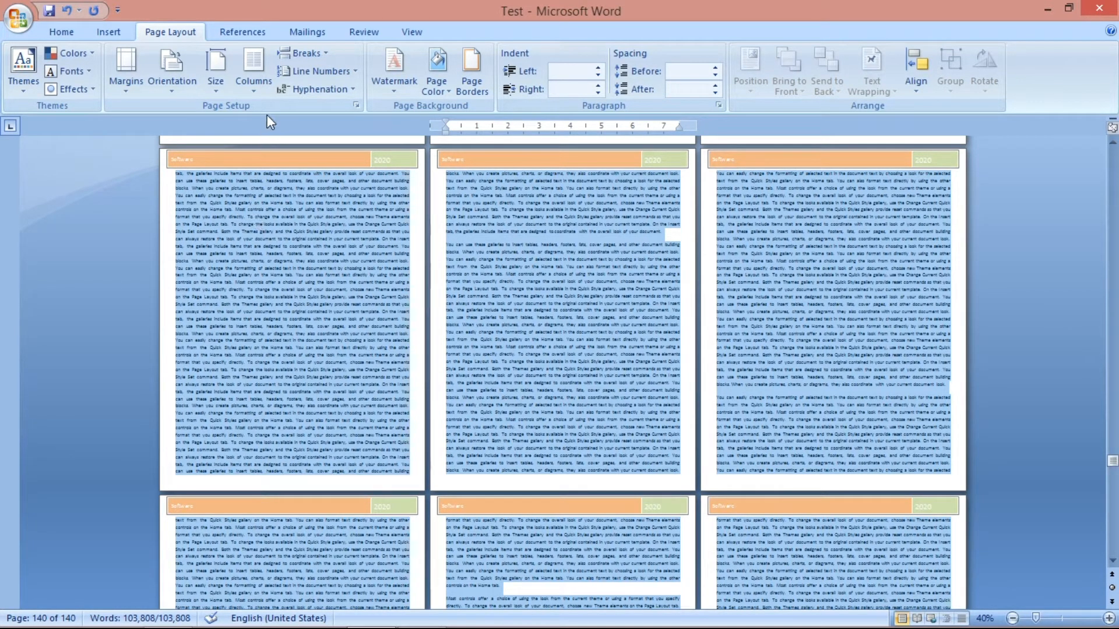
Lay out the selected document text in two columns, switch it to three columns, and look over the pages.
{"action": "left_click", "coordinate": [254, 87]}
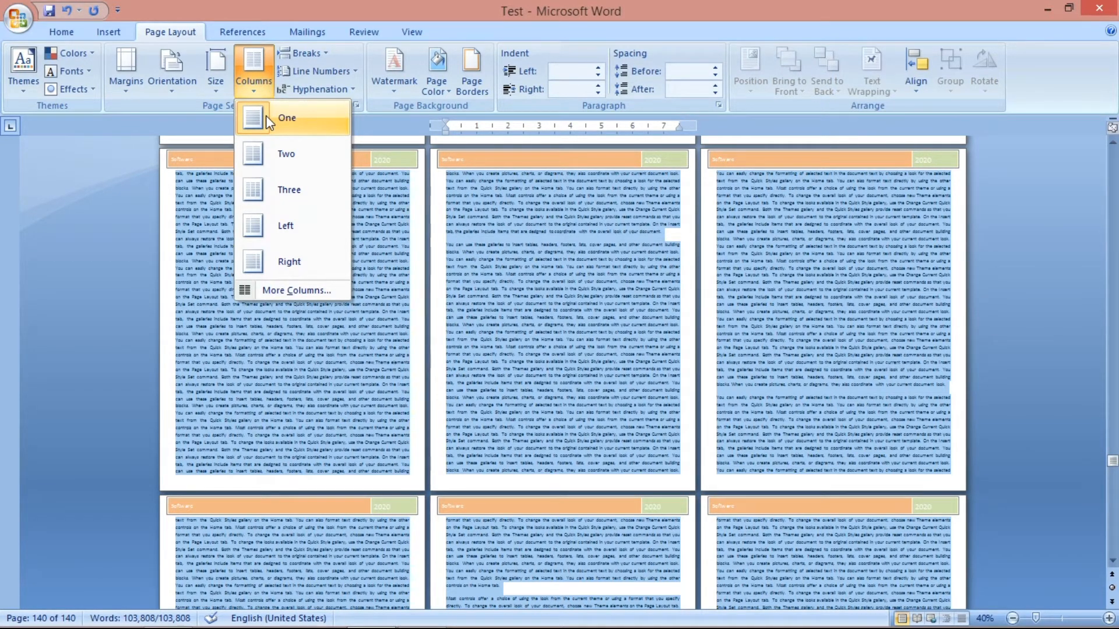
{"action": "left_click", "coordinate": [250, 155]}
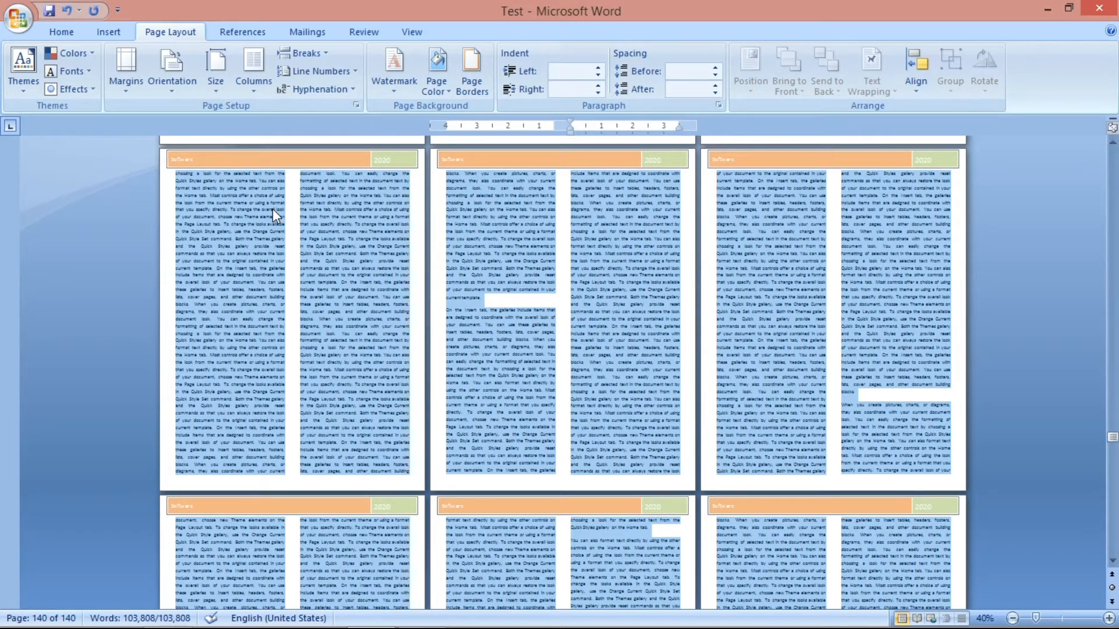
{"action": "left_click", "coordinate": [256, 93]}
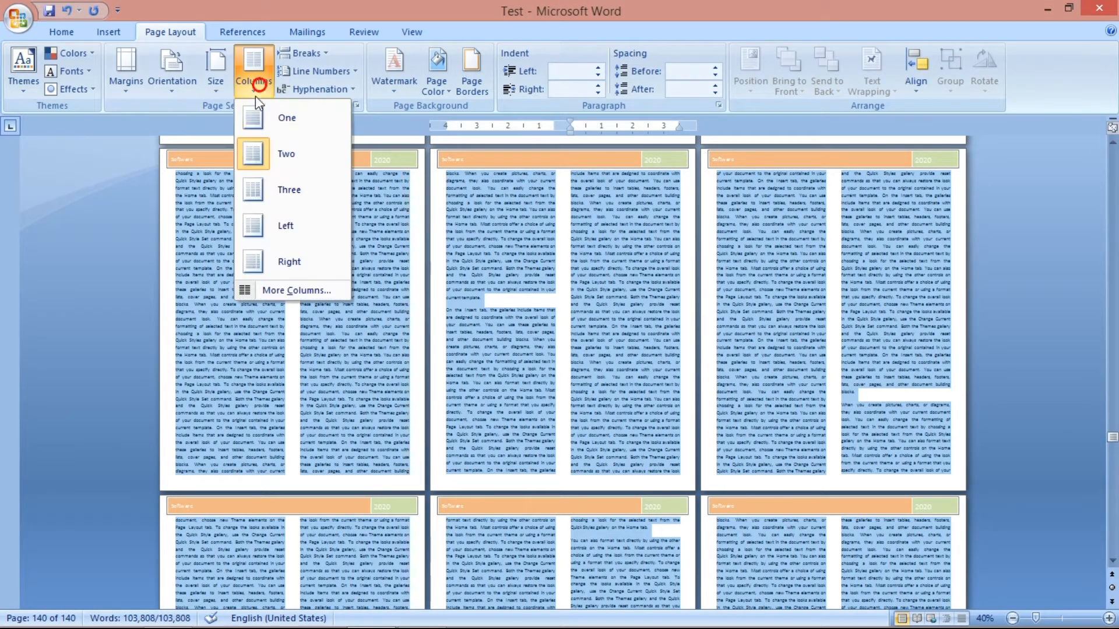
{"action": "left_click", "coordinate": [262, 184]}
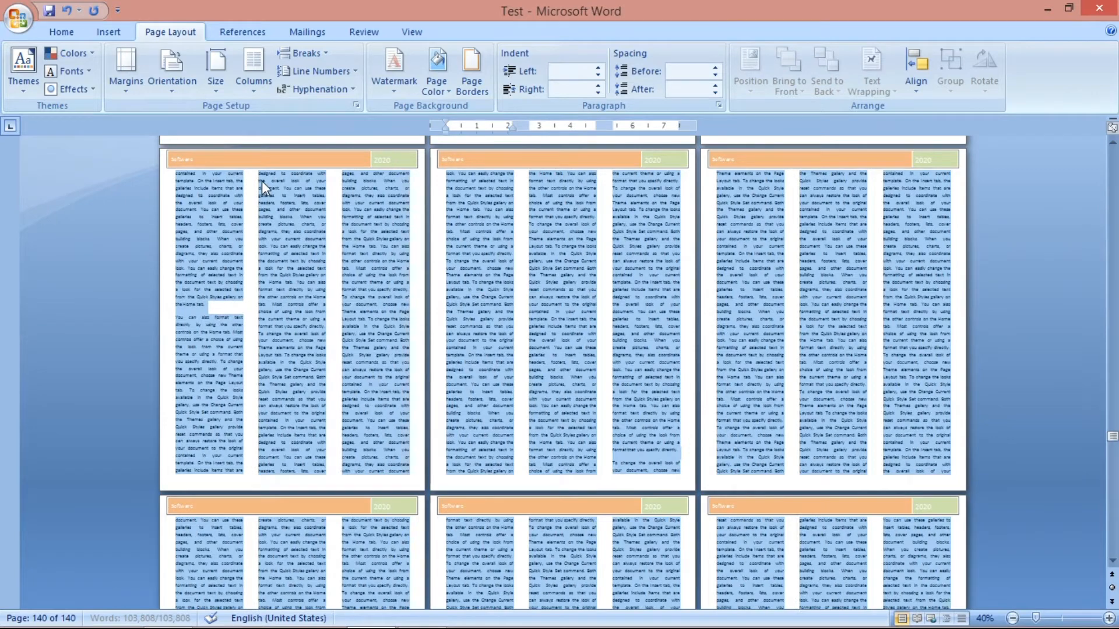
{"action": "scroll", "coordinate": [338, 252], "scroll_direction": "down", "scroll_amount": 3}
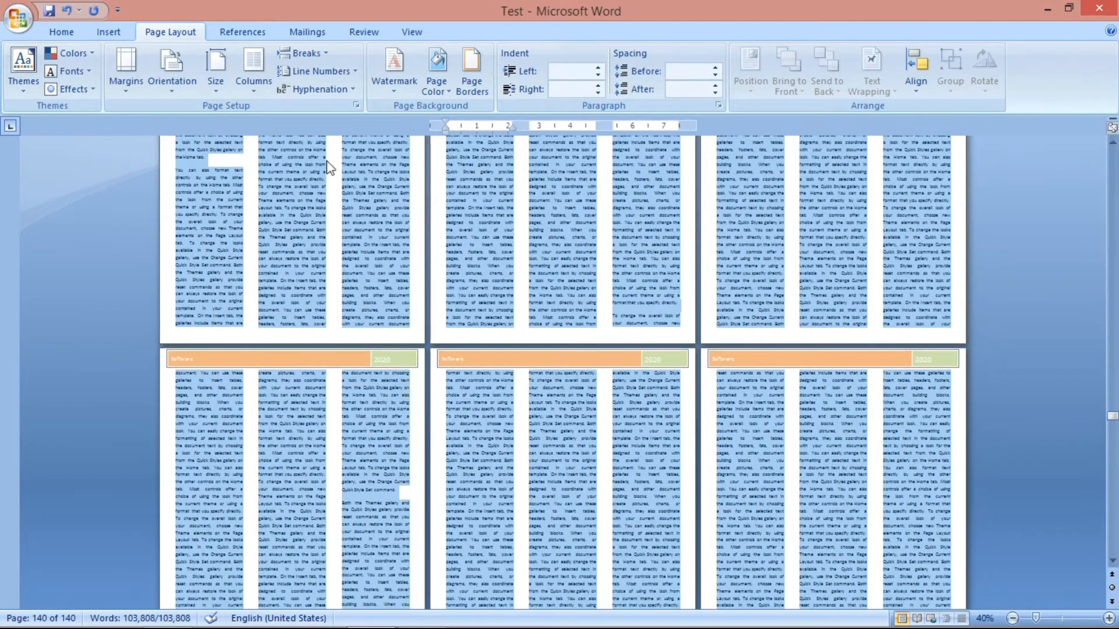
Apply the Left column preset to the selected text and replace it with the Right preset.
{"action": "left_click", "coordinate": [256, 72]}
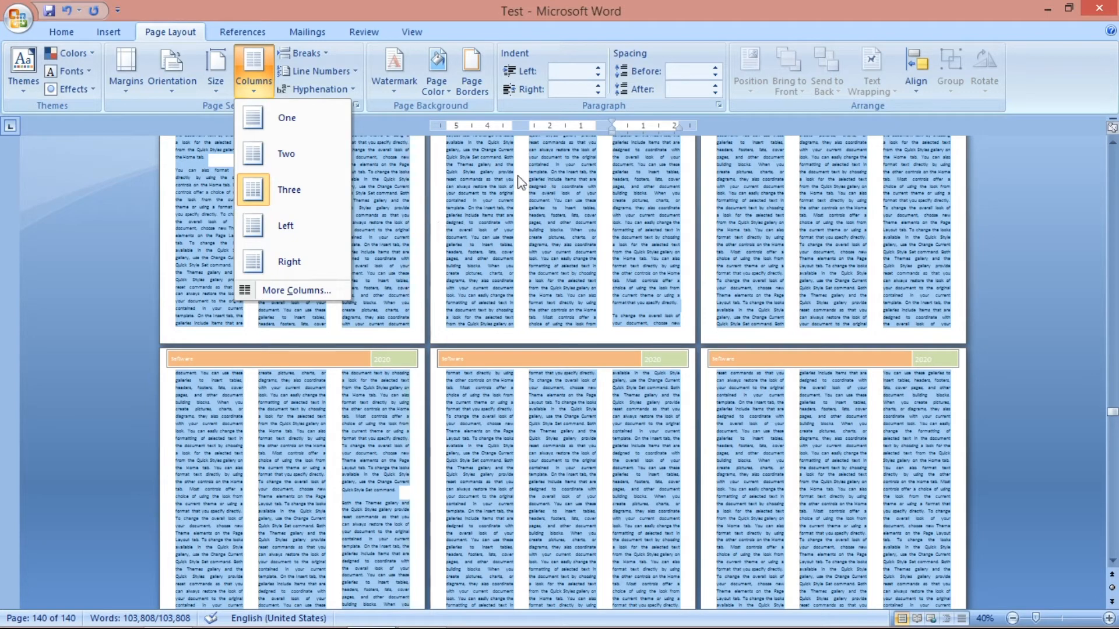
{"action": "left_click", "coordinate": [286, 232]}
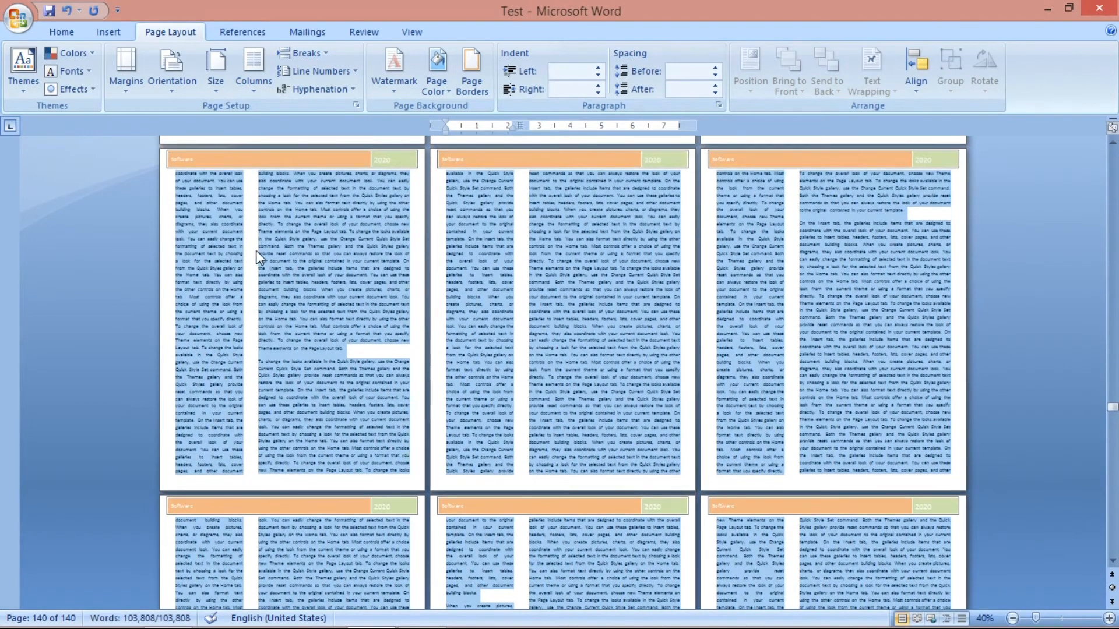
{"action": "left_click", "coordinate": [259, 76]}
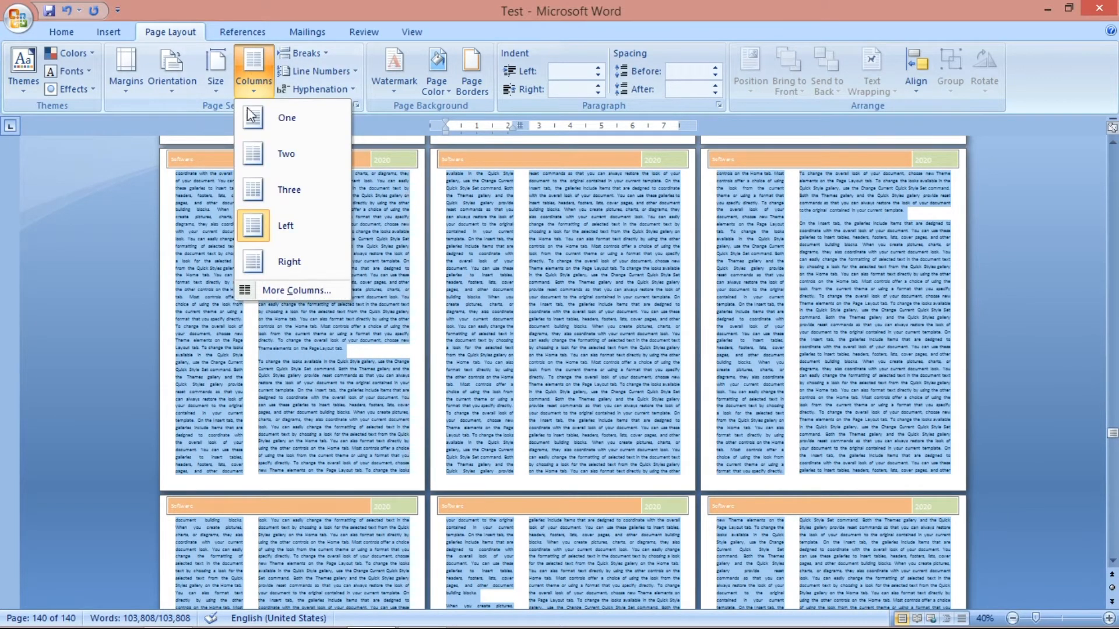
{"action": "left_click", "coordinate": [269, 262]}
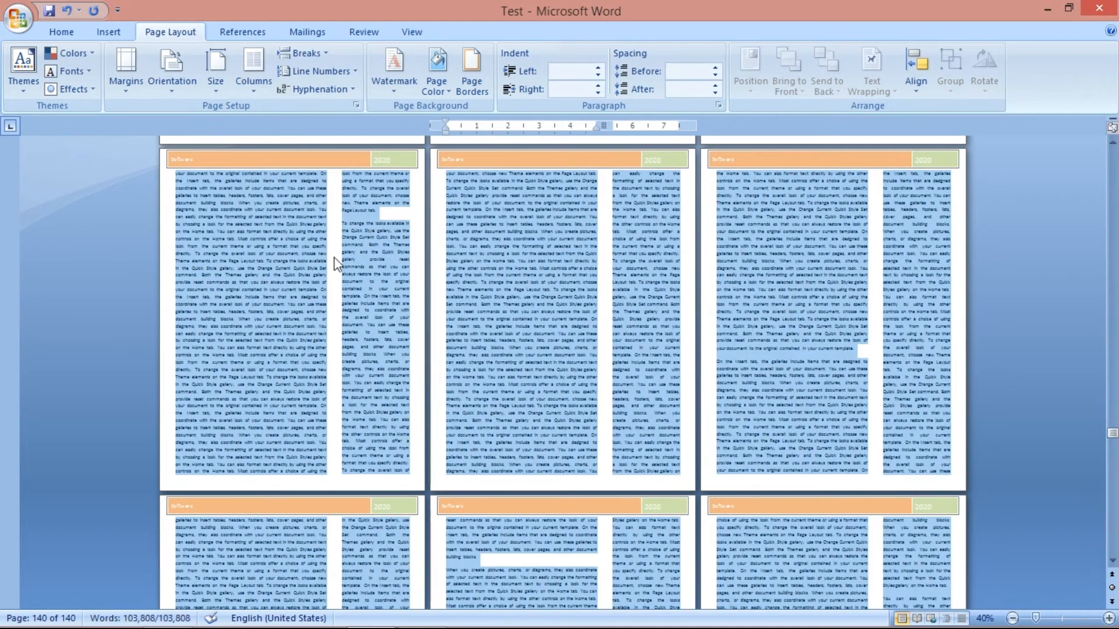
Set the selected text back to two equal columns and view the document at 100% zoom.
{"action": "left_click", "coordinate": [253, 93]}
{"action": "left_click", "coordinate": [266, 155]}
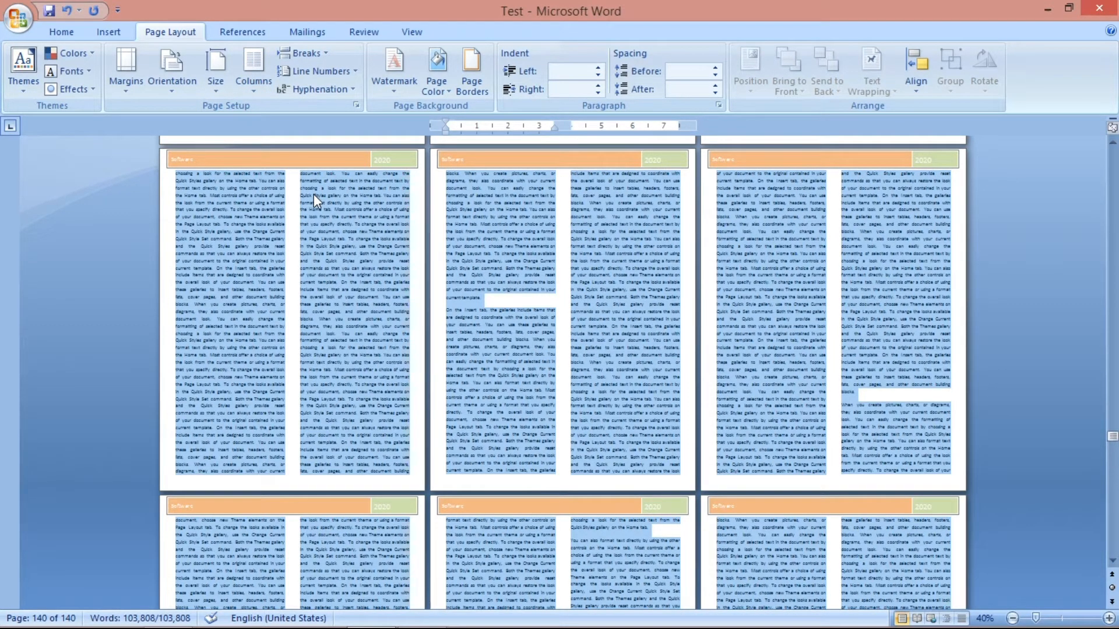
{"action": "left_click", "coordinate": [409, 30]}
{"action": "left_click", "coordinate": [425, 56]}
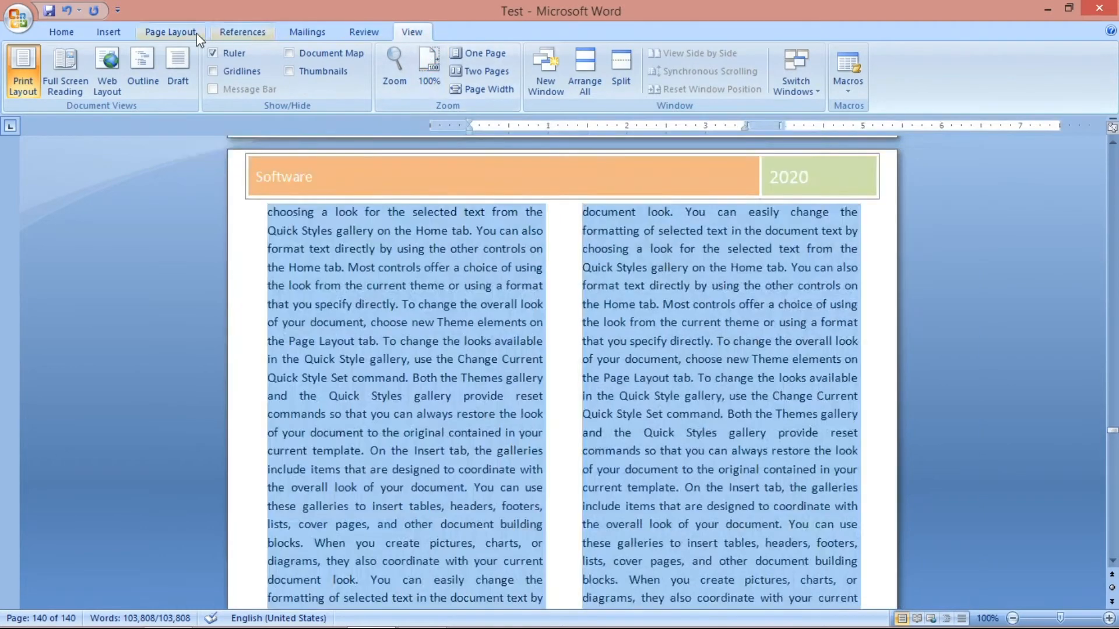
{"action": "left_click", "coordinate": [170, 31]}
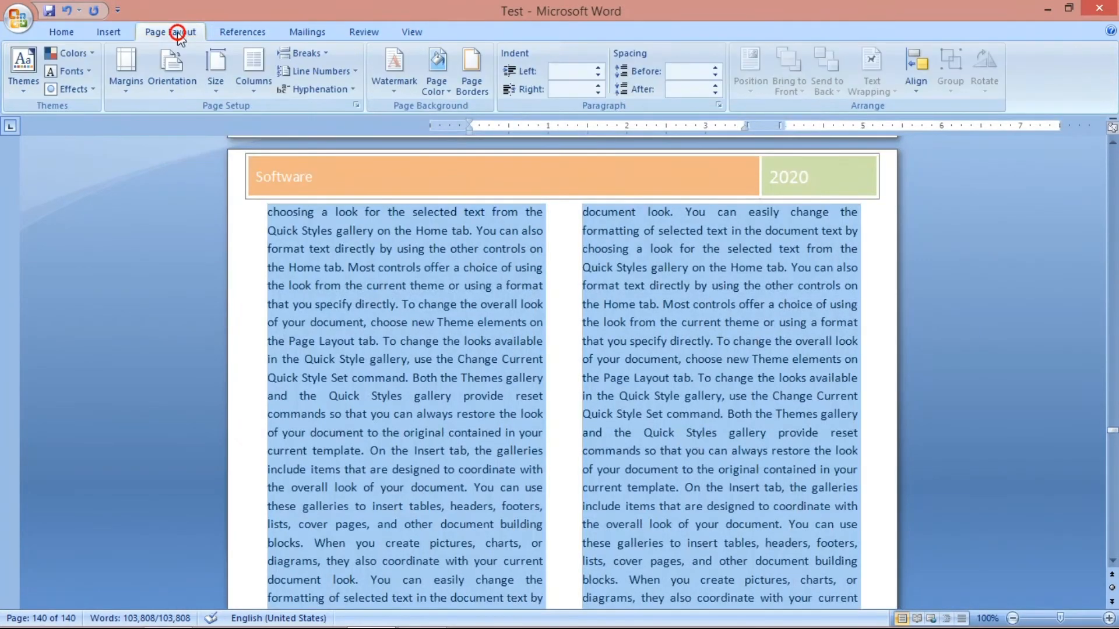
Review the available page and section break types, and locate the separate Page Break command among the insert commands.
{"action": "left_click", "coordinate": [304, 53]}
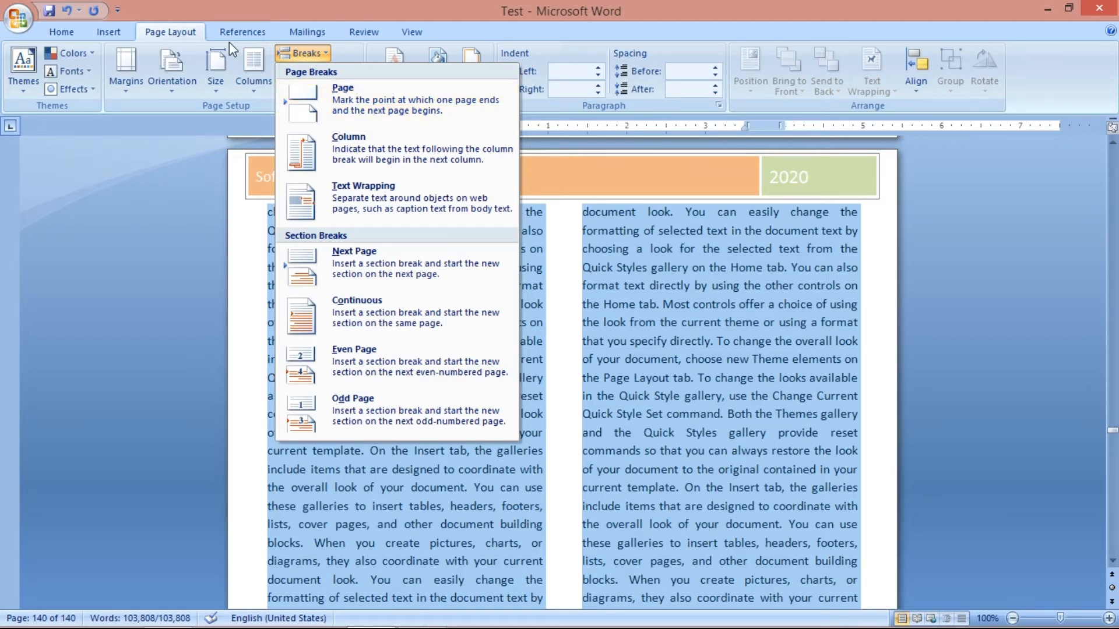
{"action": "left_click", "coordinate": [108, 32]}
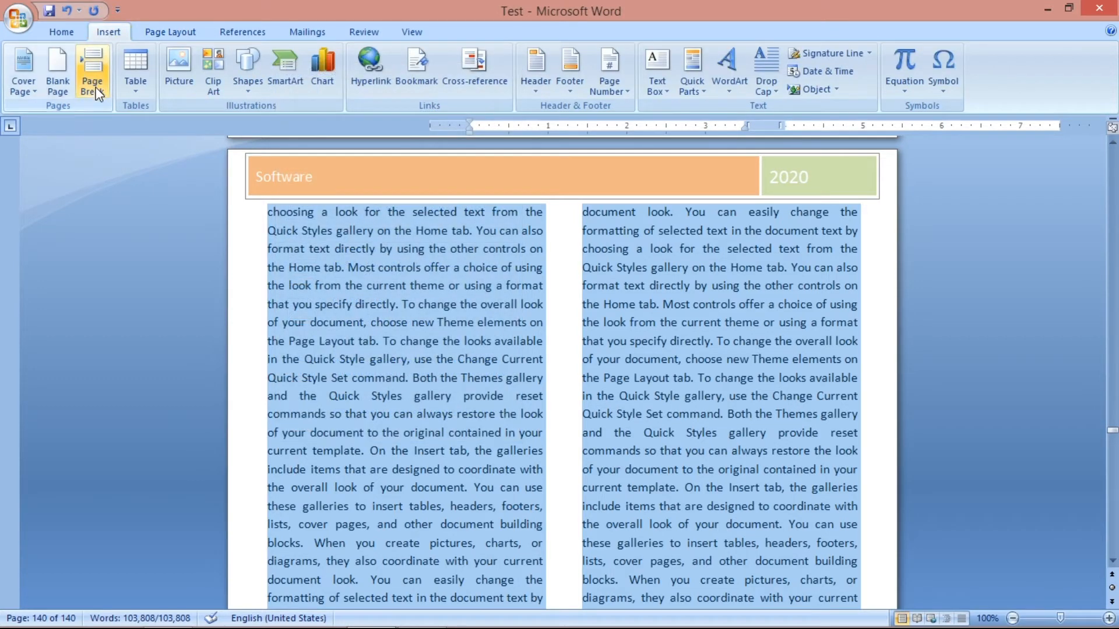
{"action": "left_click", "coordinate": [149, 37]}
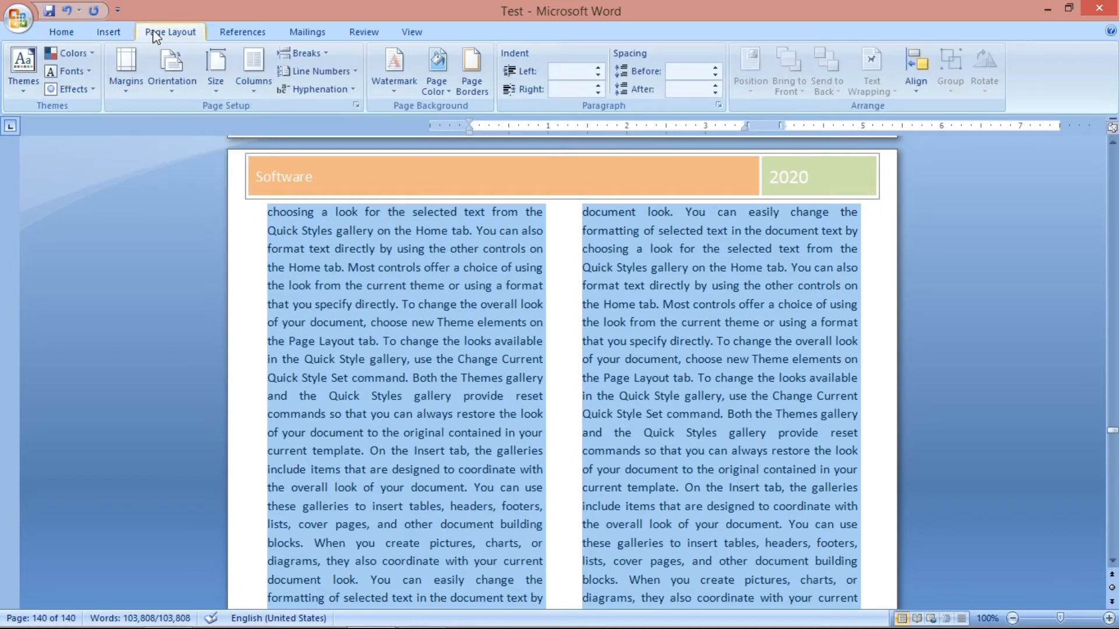
{"action": "left_click", "coordinate": [299, 53]}
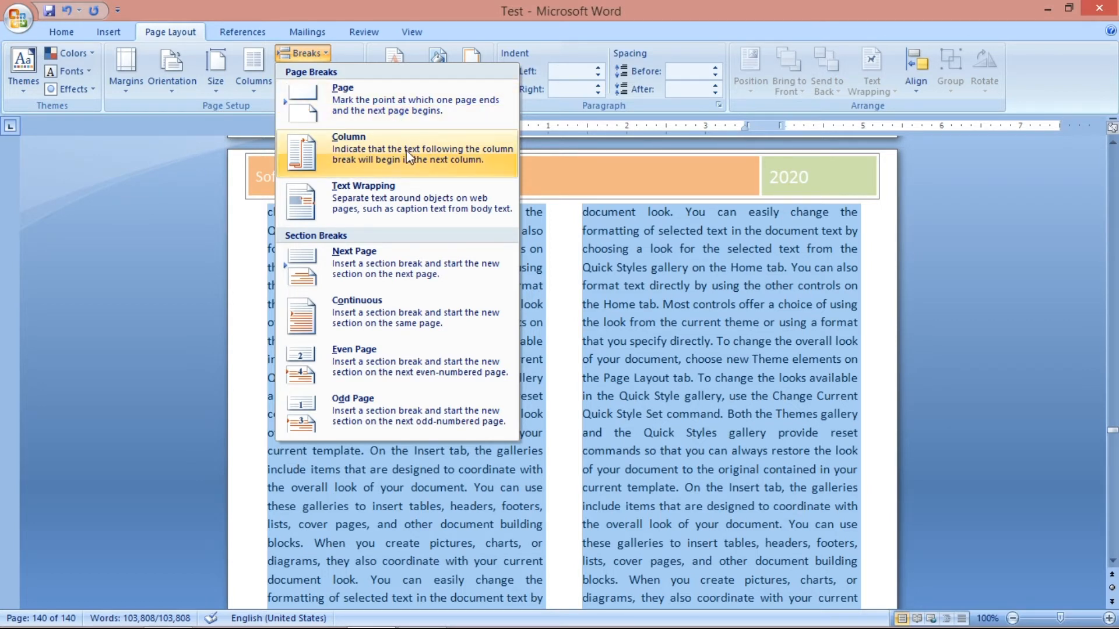
{"action": "left_click", "coordinate": [558, 328]}
Insert a column break after the paragraph ending "current template." on page 107 and look over both columns.
{"action": "scroll", "coordinate": [487, 338], "scroll_direction": "down", "scroll_amount": 15}
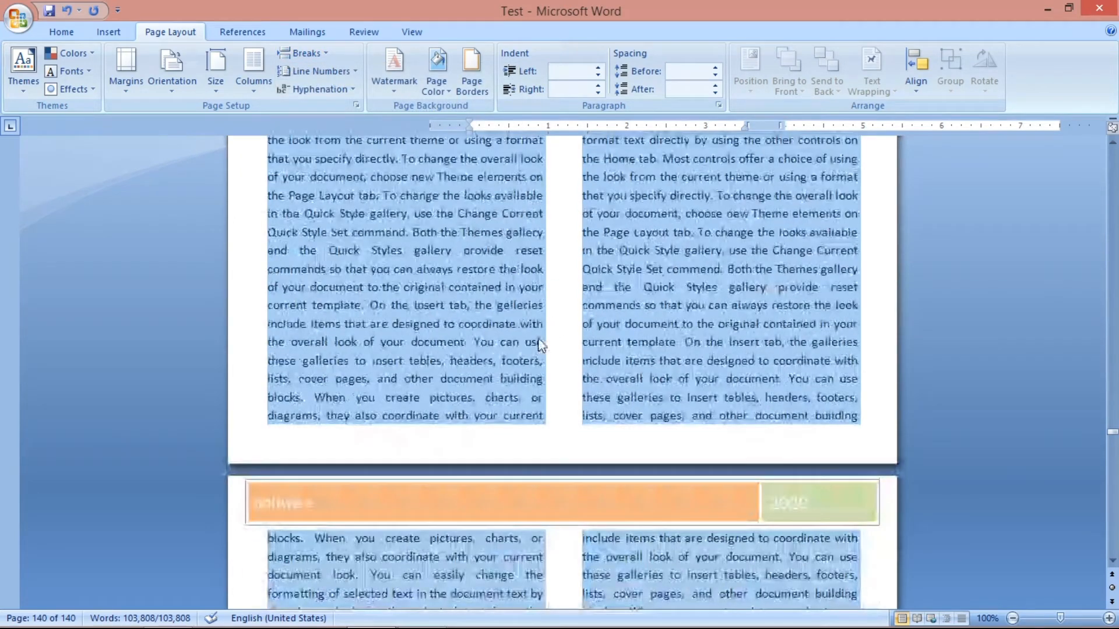
{"action": "left_click", "coordinate": [470, 343]}
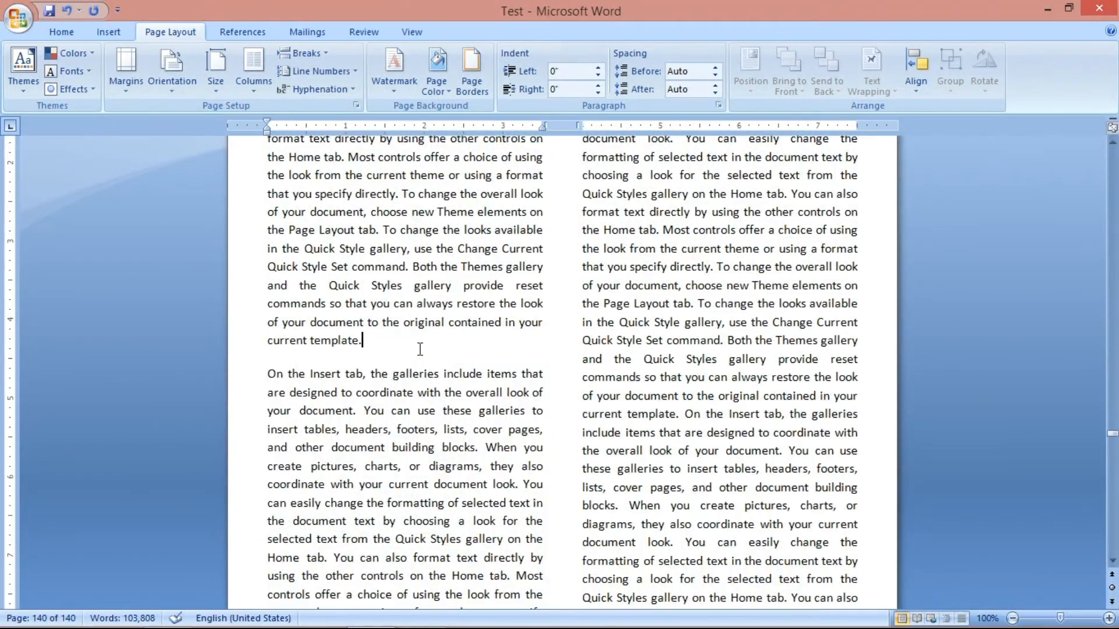
{"action": "scroll", "coordinate": [372, 333], "scroll_direction": "down", "scroll_amount": 3}
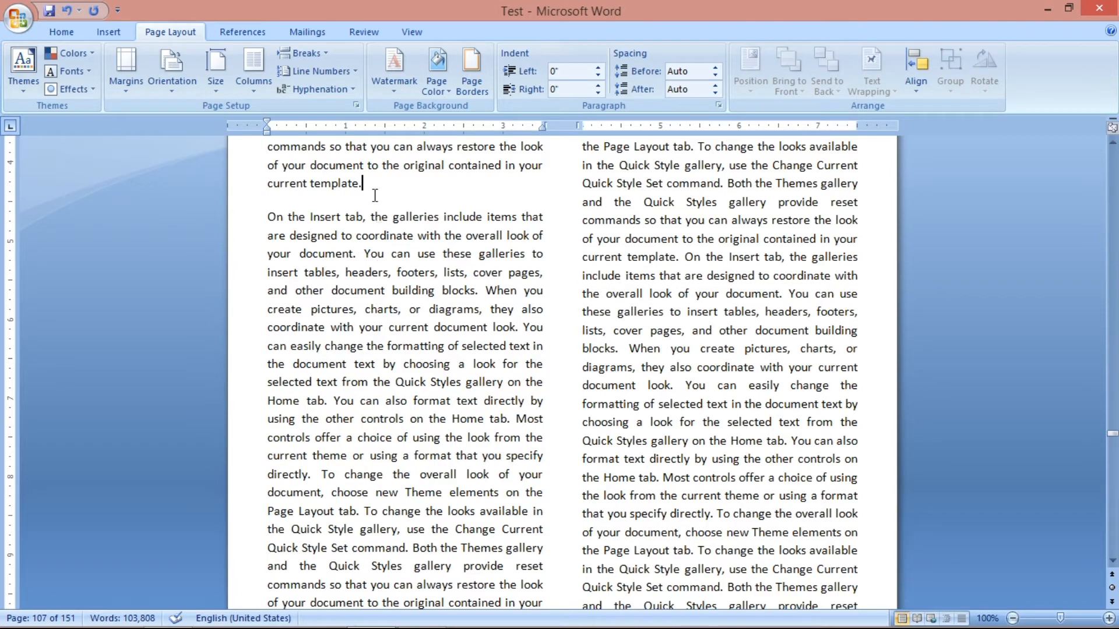
{"action": "scroll", "coordinate": [387, 344], "scroll_direction": "down", "scroll_amount": 6}
{"action": "scroll", "coordinate": [386, 352], "scroll_direction": "up", "scroll_amount": 10}
{"action": "scroll", "coordinate": [517, 391], "scroll_direction": "up", "scroll_amount": 3}
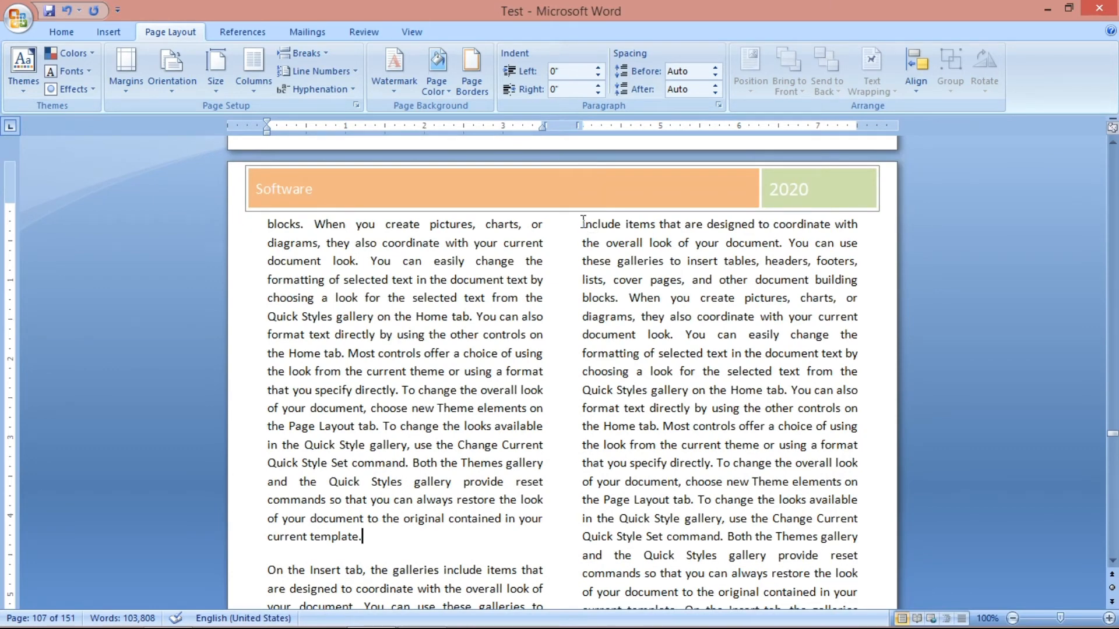
{"action": "scroll", "coordinate": [444, 365], "scroll_direction": "down", "scroll_amount": 2}
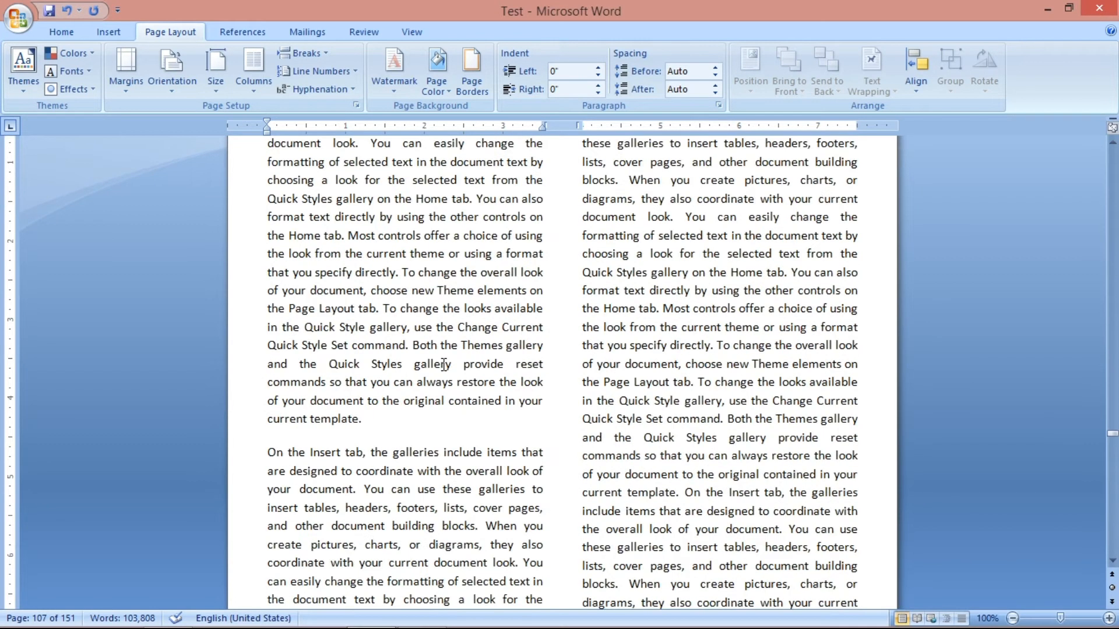
{"action": "scroll", "coordinate": [444, 365], "scroll_direction": "down", "scroll_amount": 1}
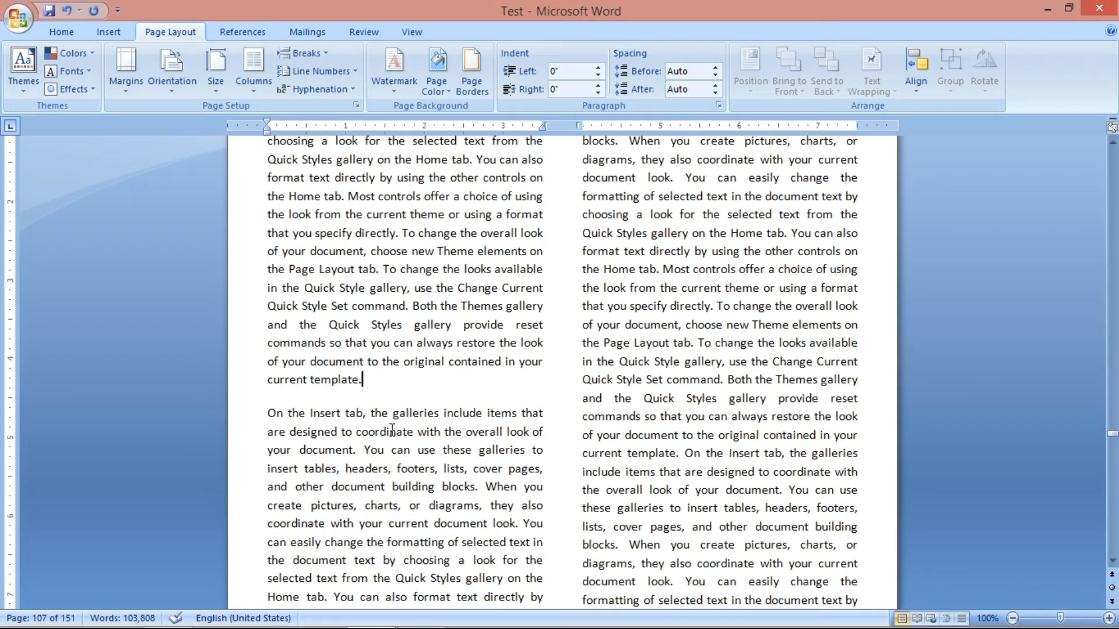
{"action": "left_click", "coordinate": [305, 54]}
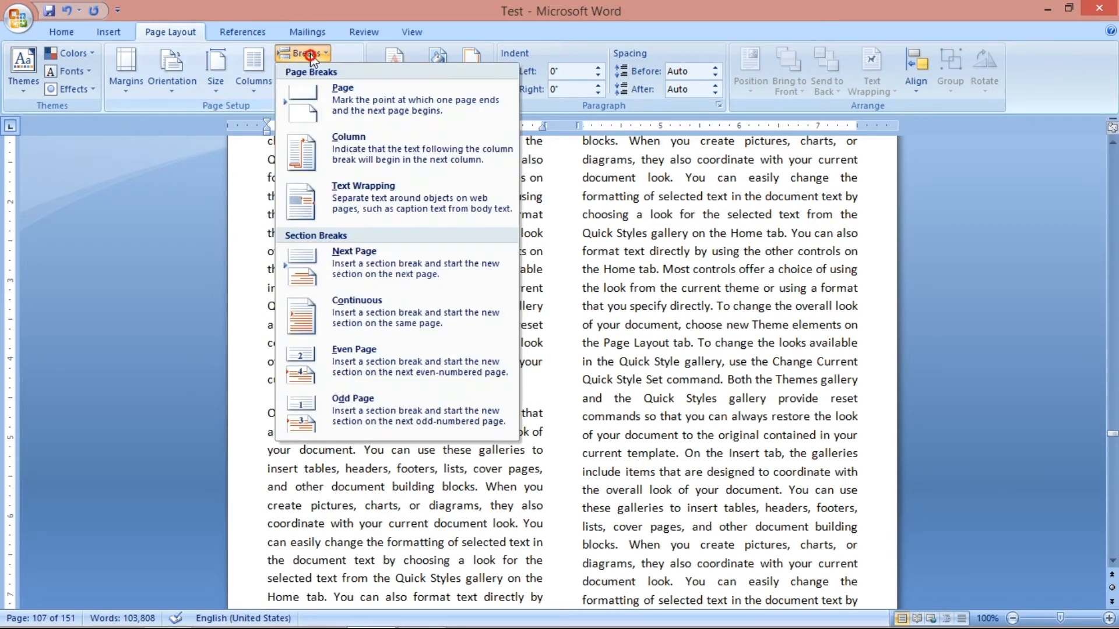
{"action": "left_click", "coordinate": [328, 155]}
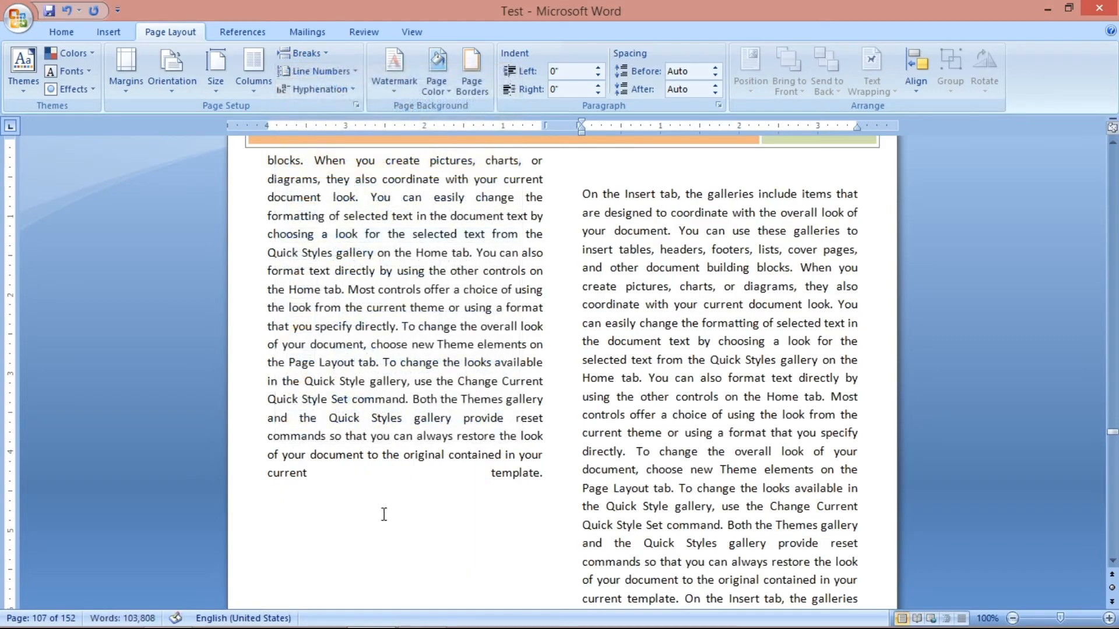
{"action": "scroll", "coordinate": [338, 516], "scroll_direction": "down", "scroll_amount": 8}
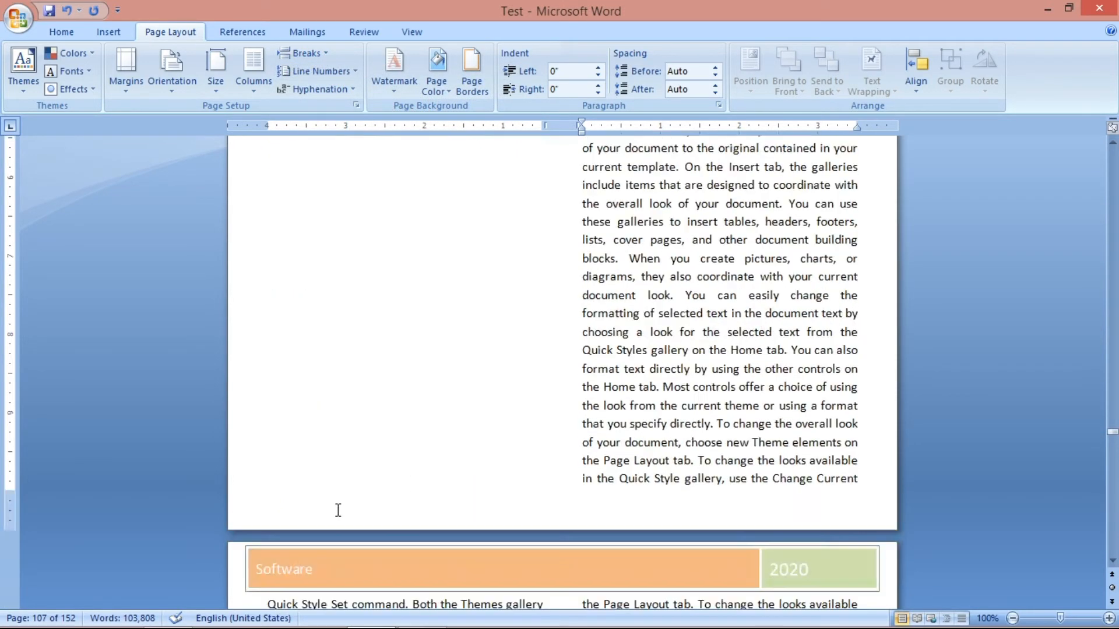
{"action": "scroll", "coordinate": [346, 408], "scroll_direction": "up", "scroll_amount": 4}
{"action": "scroll", "coordinate": [348, 410], "scroll_direction": "up", "scroll_amount": 3}
{"action": "left_click", "coordinate": [609, 160]}
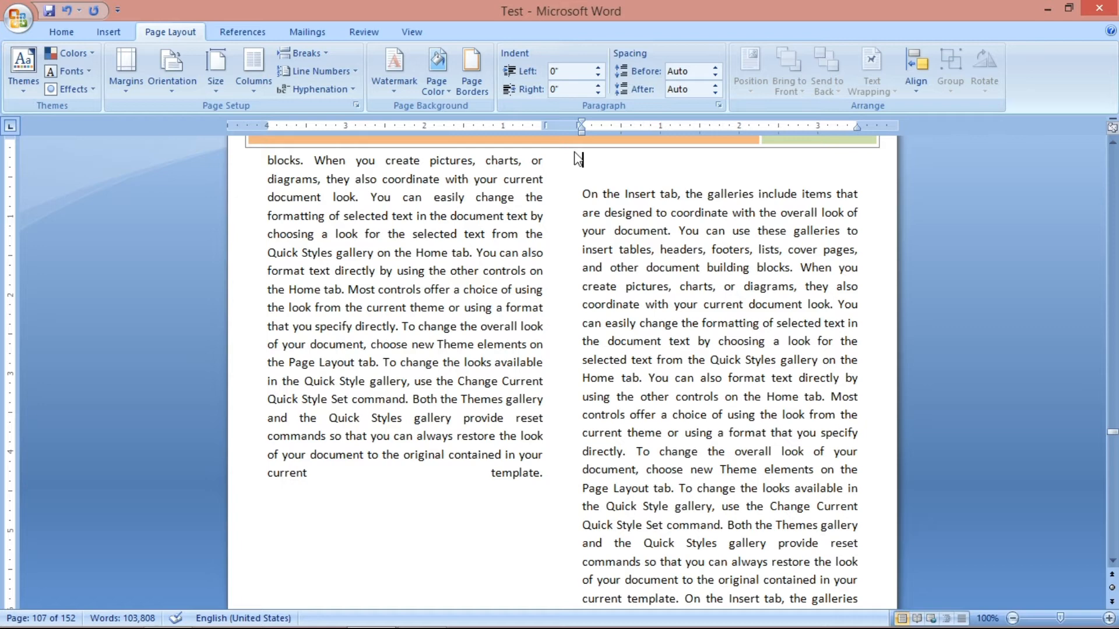
Review the remaining break types and undo the column break on page 107.
{"action": "left_click", "coordinate": [300, 53]}
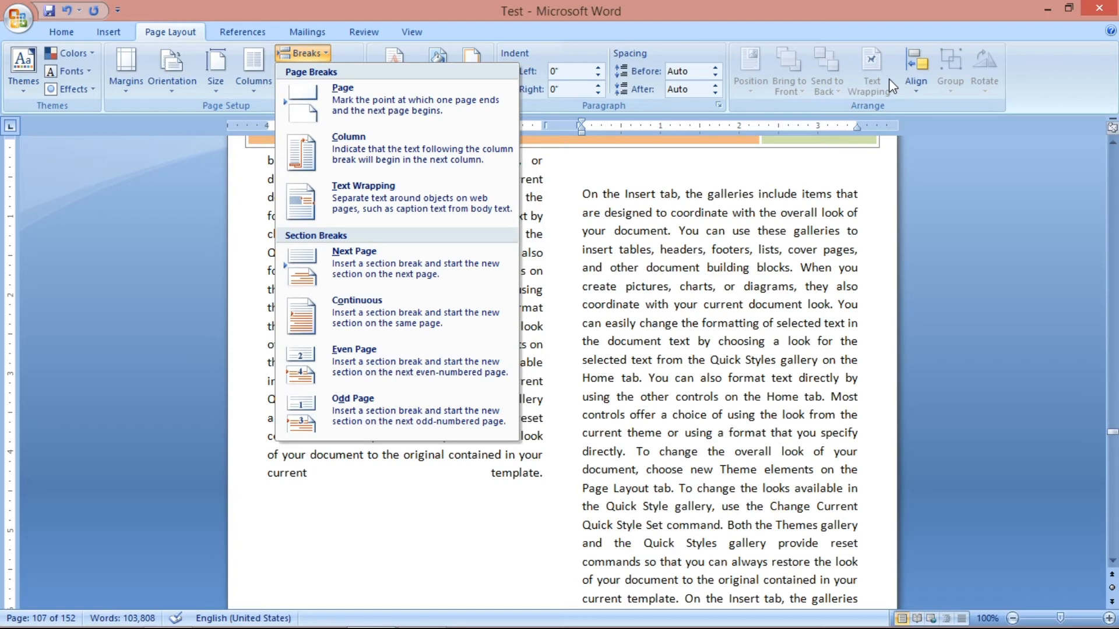
{"action": "left_click", "coordinate": [400, 267]}
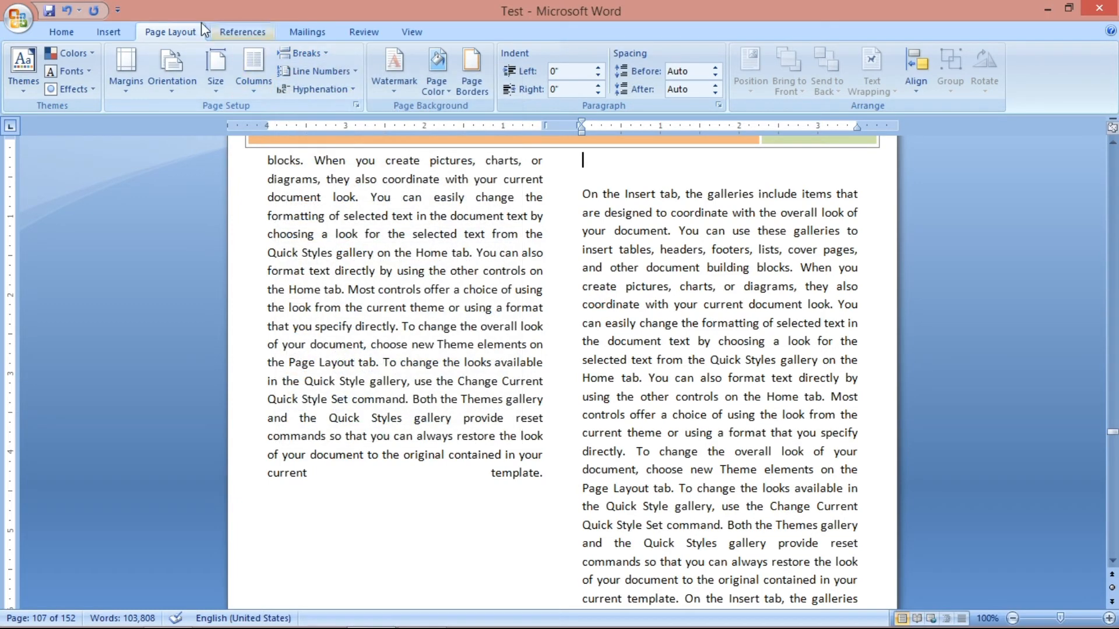
{"action": "left_click", "coordinate": [66, 10]}
Insert a Next Page section break after the paragraph ending "current template." on page 107.
{"action": "left_click", "coordinate": [288, 51]}
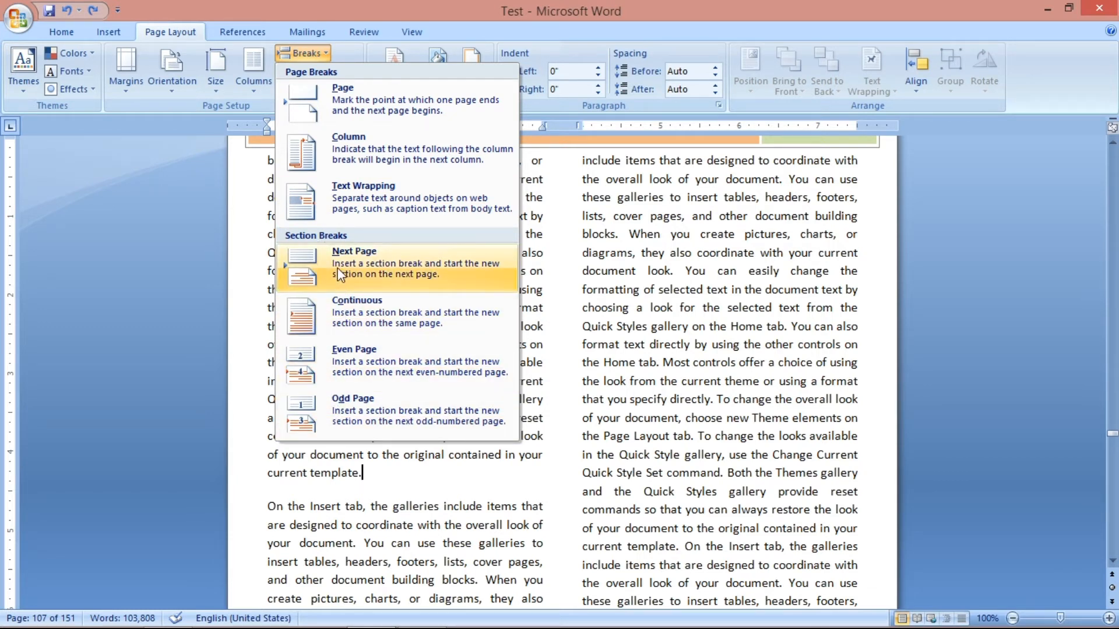
{"action": "left_click", "coordinate": [308, 71]}
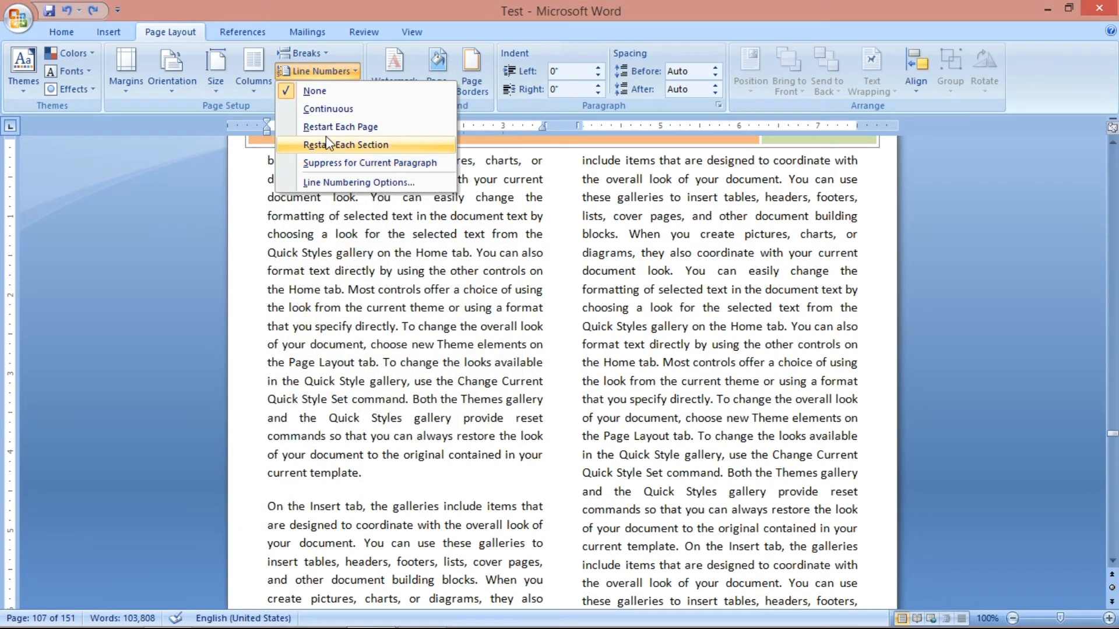
{"action": "left_click", "coordinate": [312, 57]}
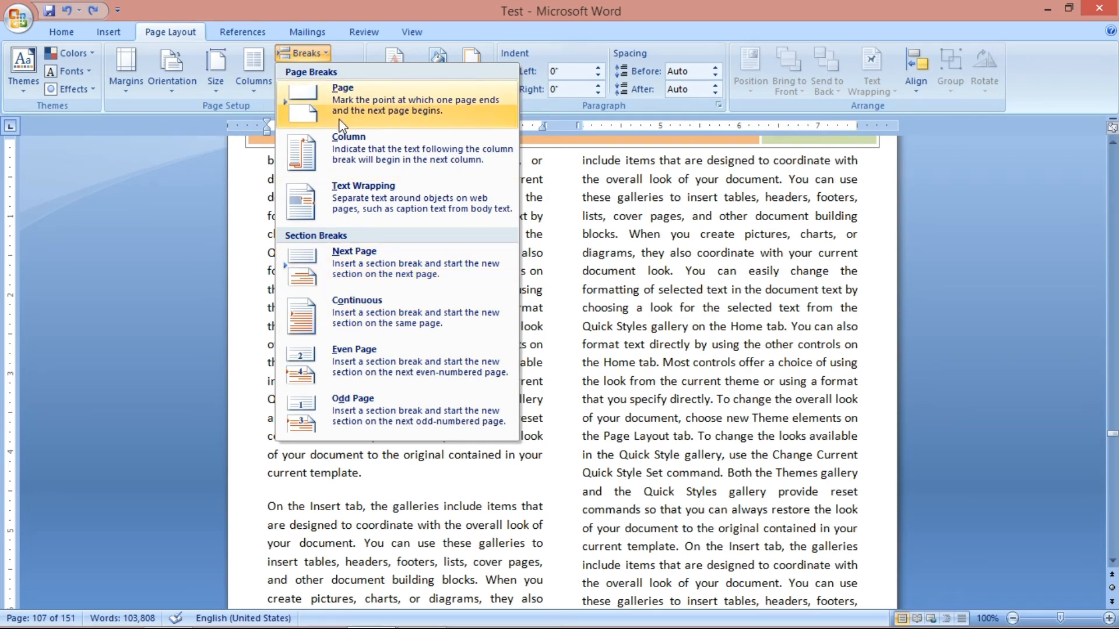
{"action": "left_click", "coordinate": [316, 275]}
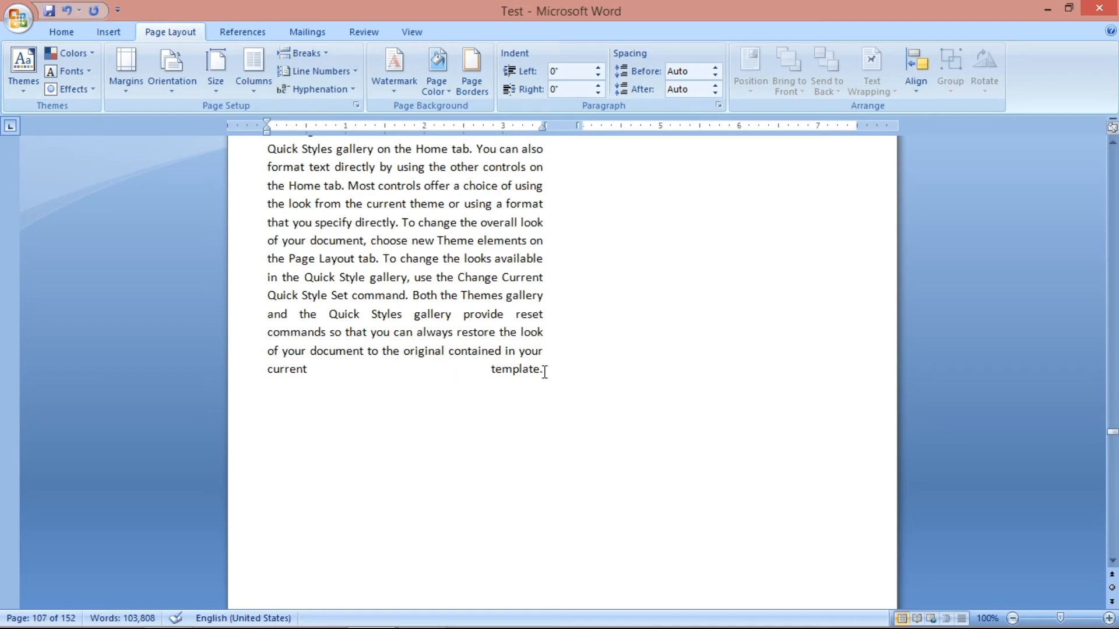
{"action": "scroll", "coordinate": [592, 382], "scroll_direction": "down", "scroll_amount": 8}
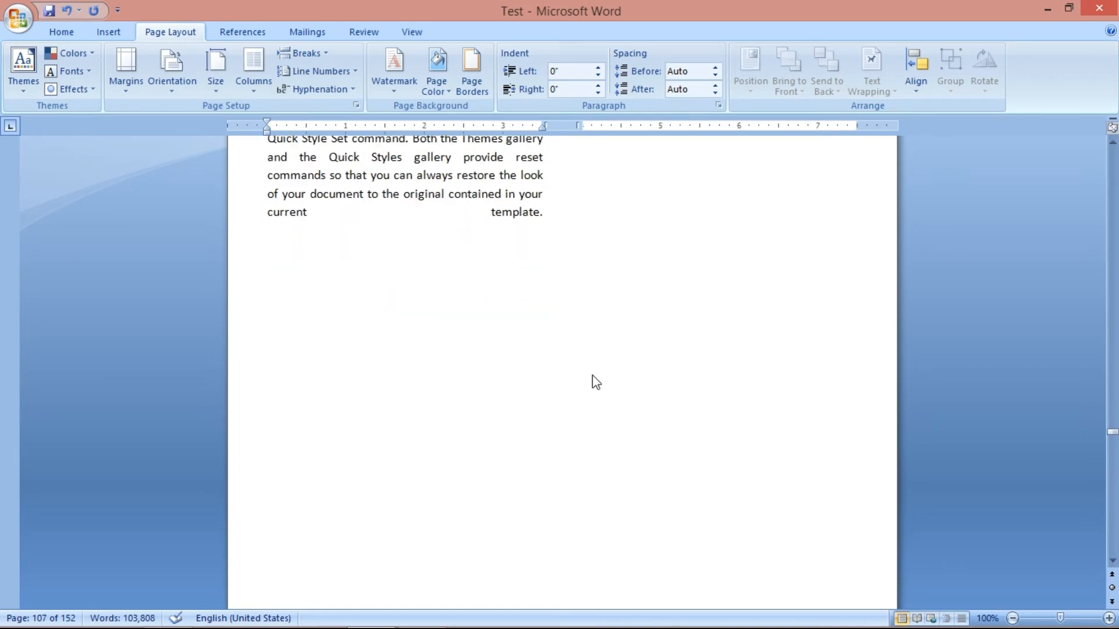
Undo the Next Page section break and set the text back to one column.
{"action": "left_click", "coordinate": [275, 348]}
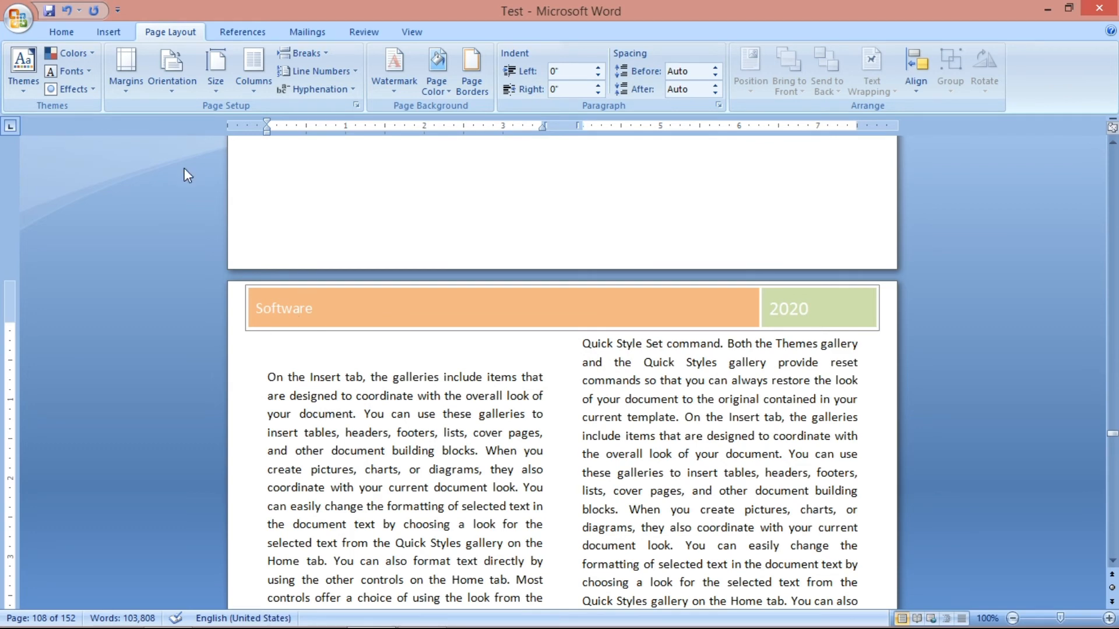
{"action": "left_click", "coordinate": [67, 11]}
{"action": "left_click", "coordinate": [256, 82]}
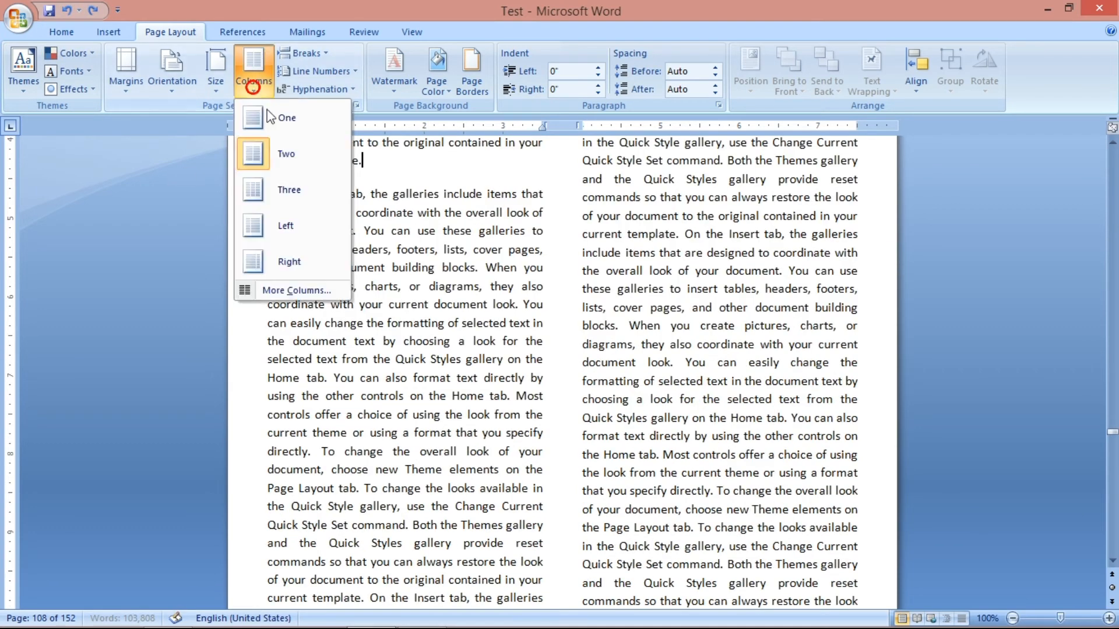
{"action": "left_click", "coordinate": [274, 119]}
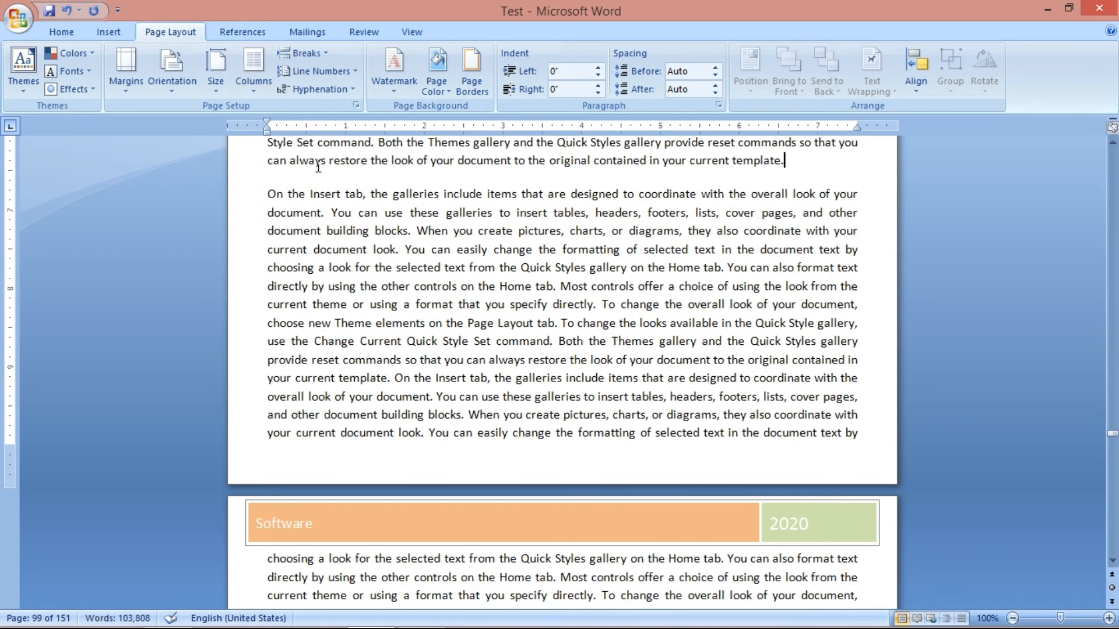
Try a Continuous section break after the paragraph ending "current template." on page 99 and undo it.
{"action": "left_click", "coordinate": [300, 52]}
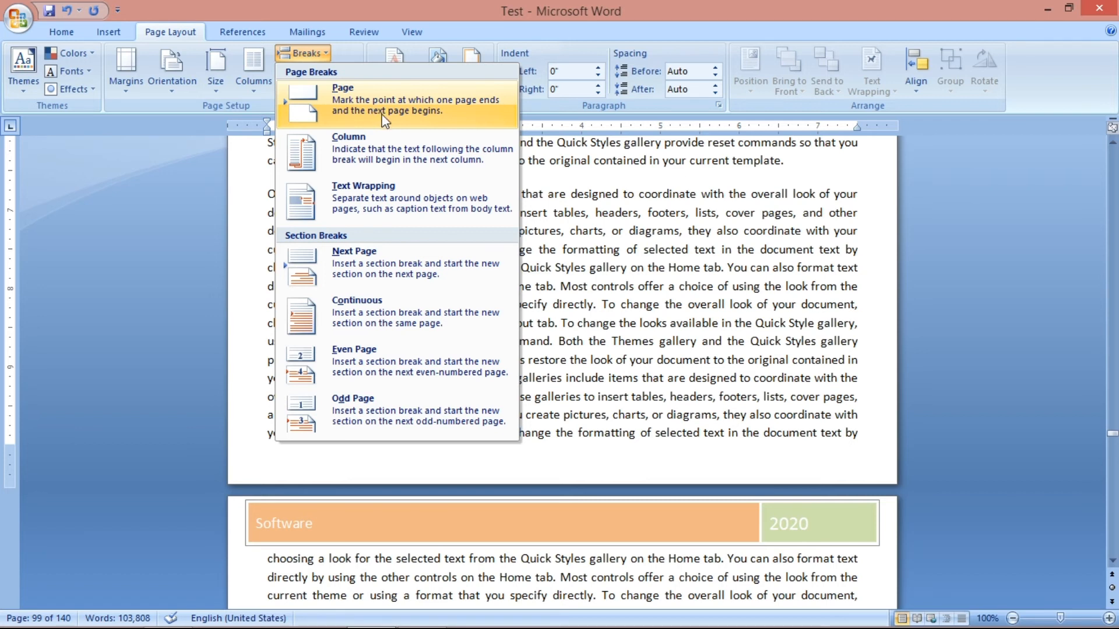
{"action": "left_click", "coordinate": [365, 305]}
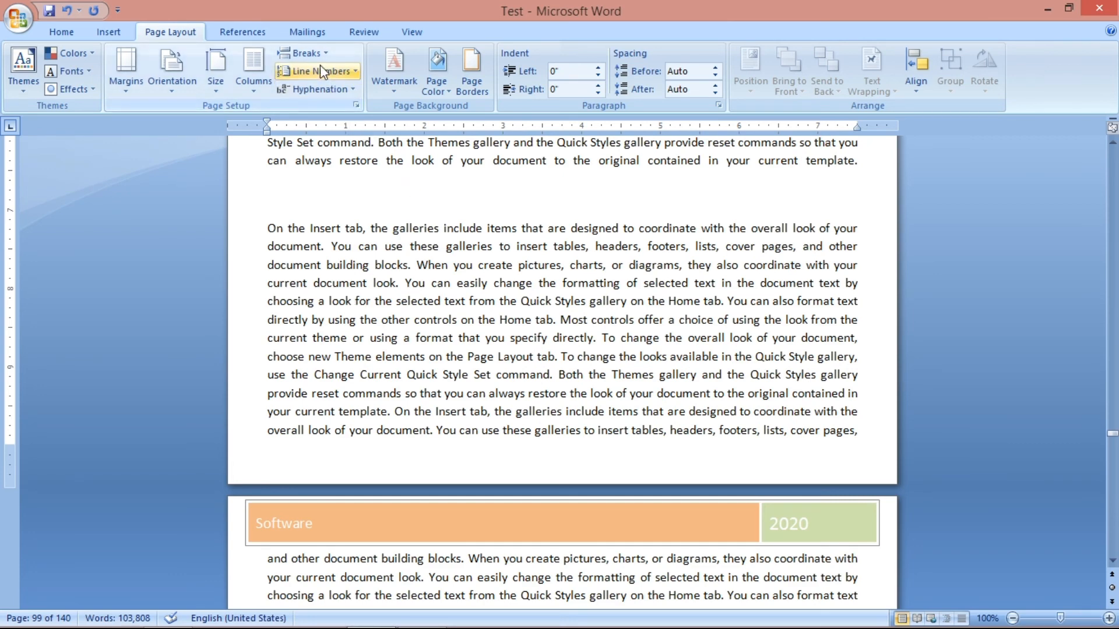
{"action": "left_click", "coordinate": [306, 53]}
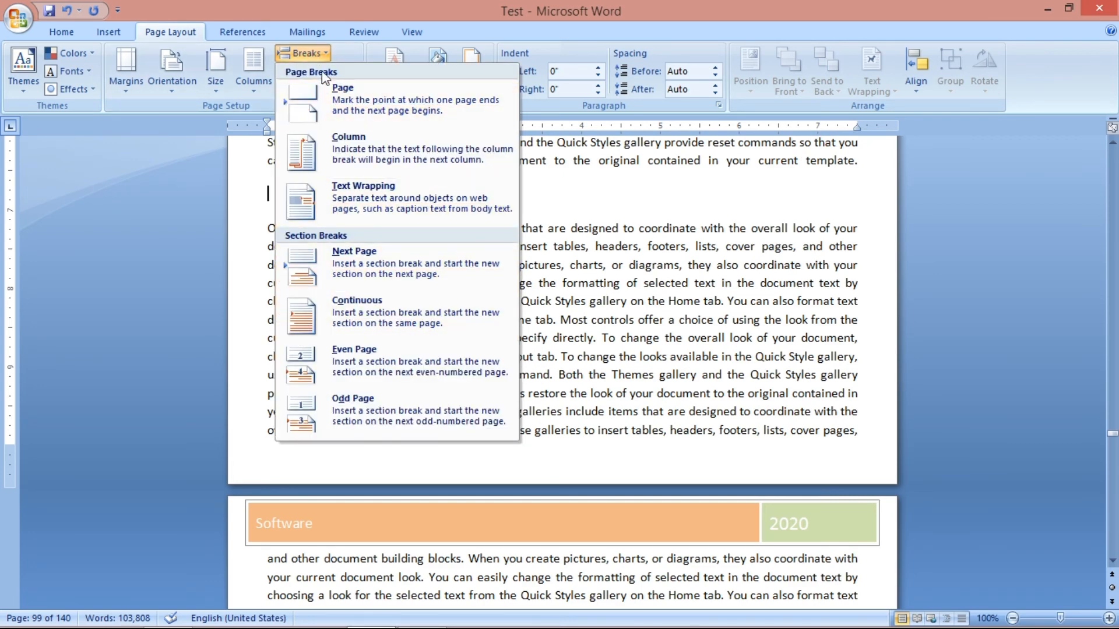
{"action": "key", "text": "Escape"}
{"action": "left_click", "coordinate": [313, 71]}
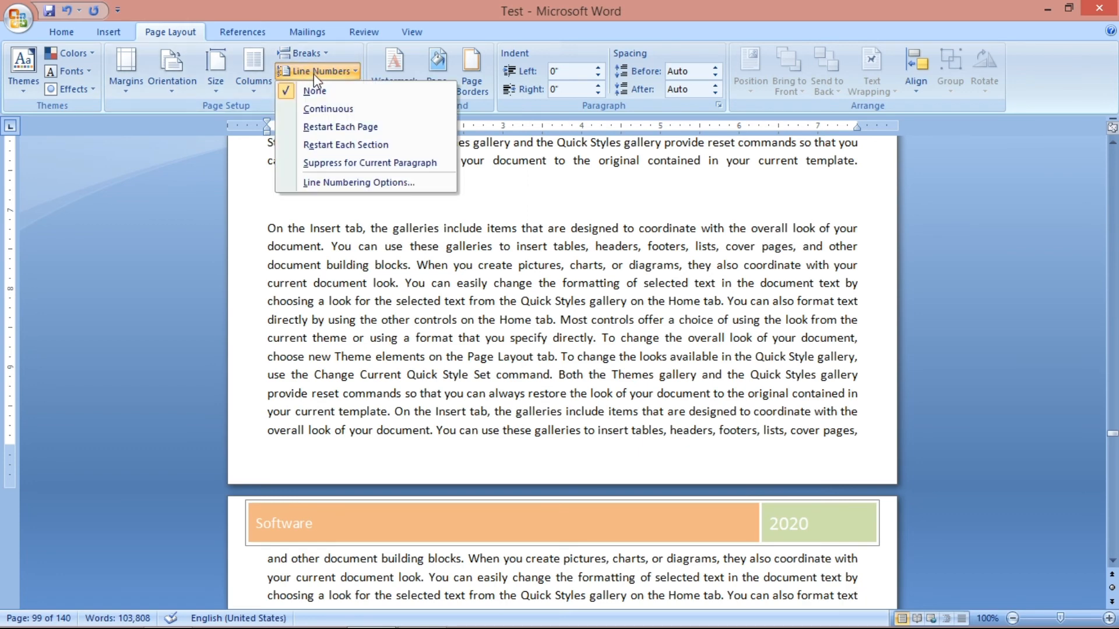
{"action": "key", "text": "Escape"}
{"action": "left_click", "coordinate": [306, 53]}
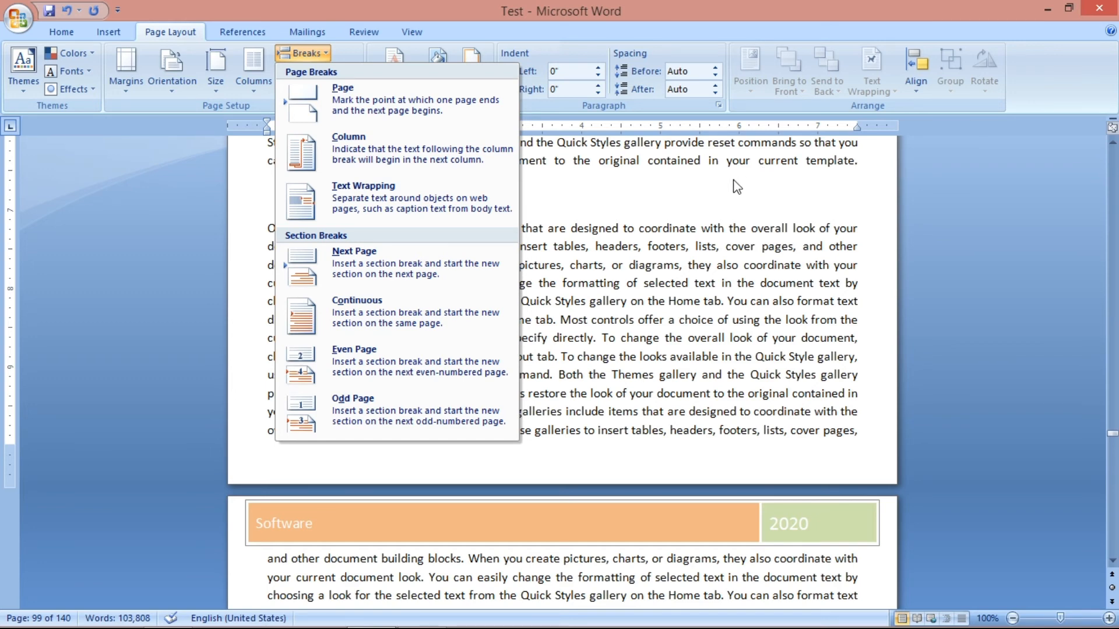
{"action": "left_click", "coordinate": [705, 180]}
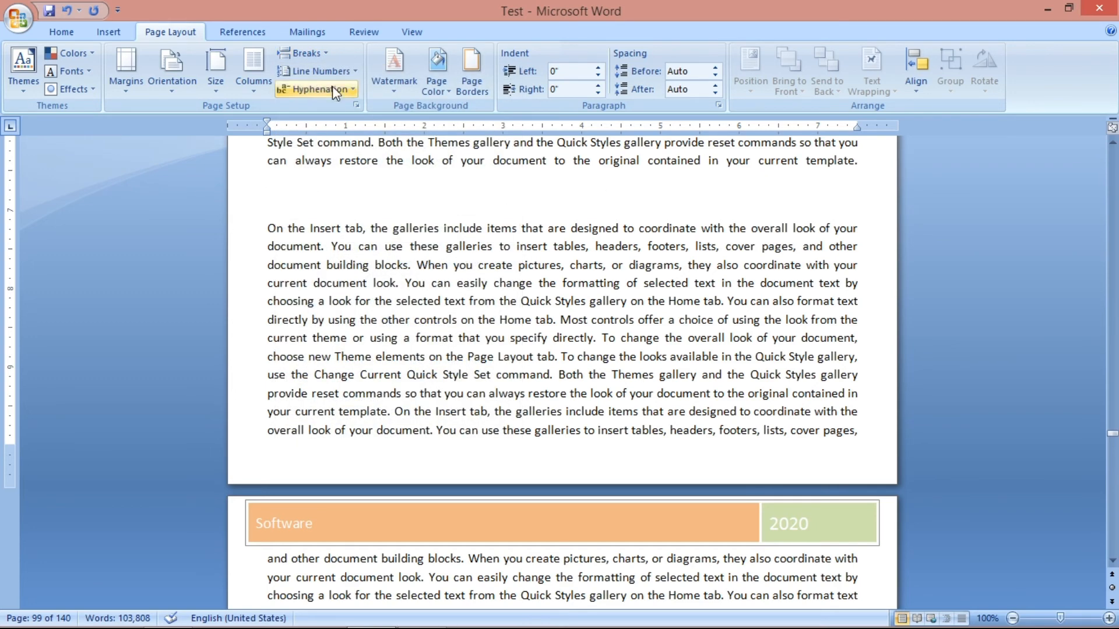
{"action": "left_click", "coordinate": [69, 11]}
Try an Even Page section break after the paragraph ending "current template." on page 99 and undo it.
{"action": "left_click", "coordinate": [303, 53]}
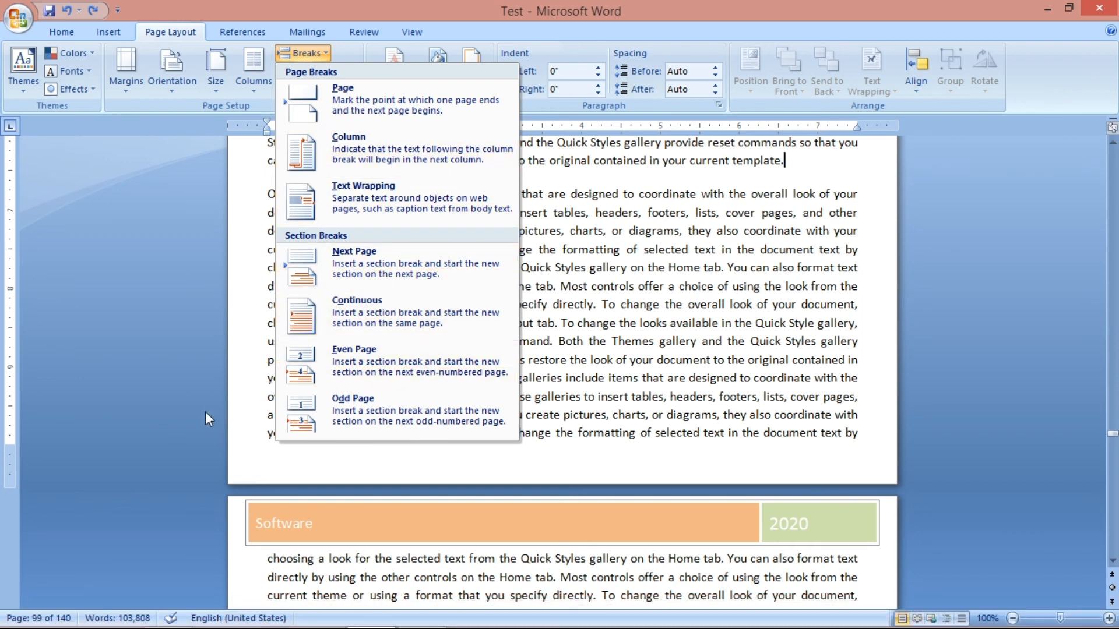
{"action": "left_click", "coordinate": [383, 351]}
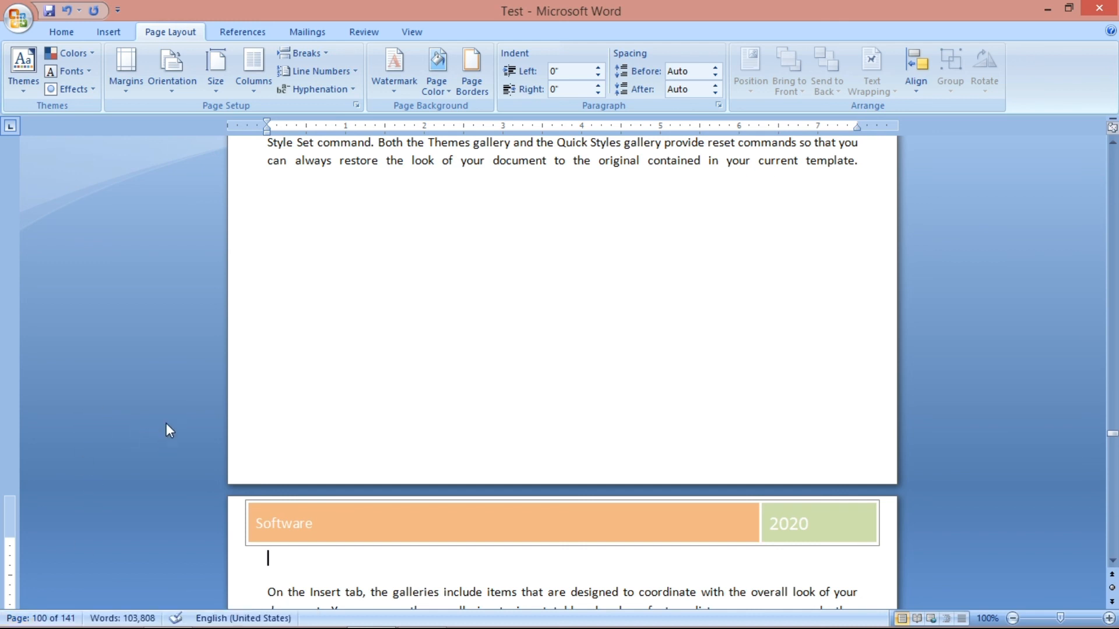
{"action": "left_click", "coordinate": [66, 11]}
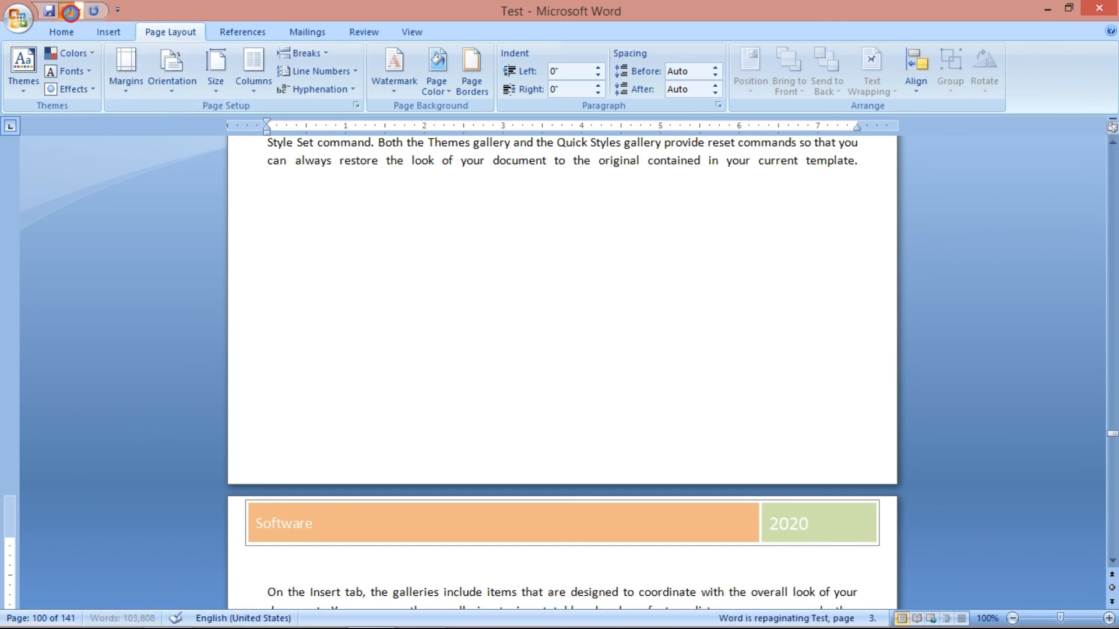
Try an Odd Page section break after the paragraph ending "current template." on page 99 and undo it.
{"action": "left_click", "coordinate": [302, 53]}
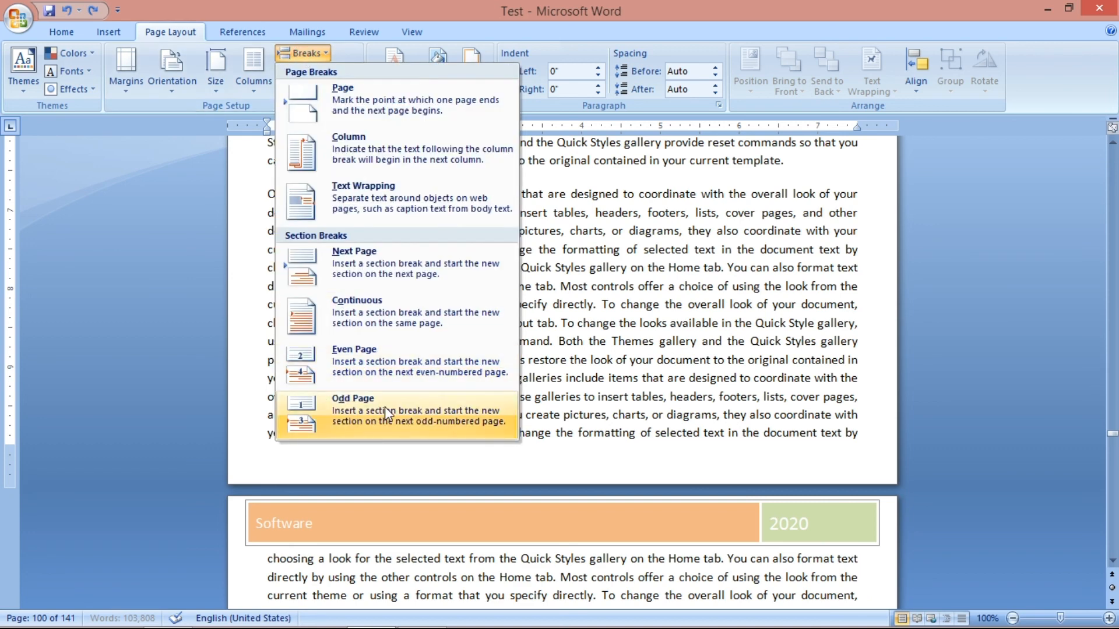
{"action": "left_click", "coordinate": [790, 158]}
{"action": "left_click", "coordinate": [304, 53]}
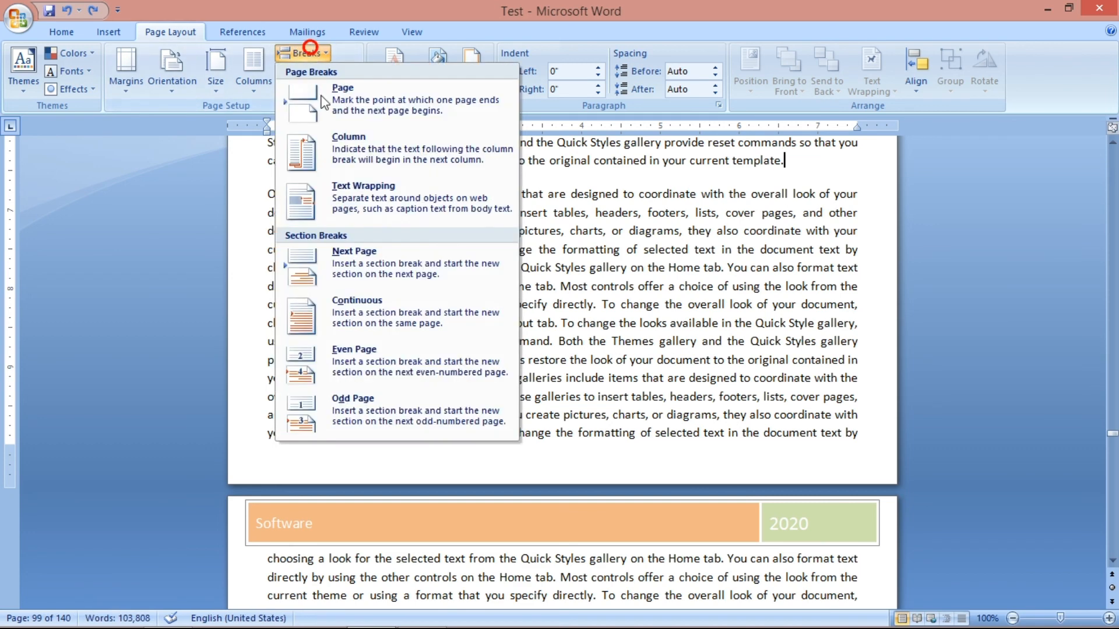
{"action": "left_click", "coordinate": [357, 410]}
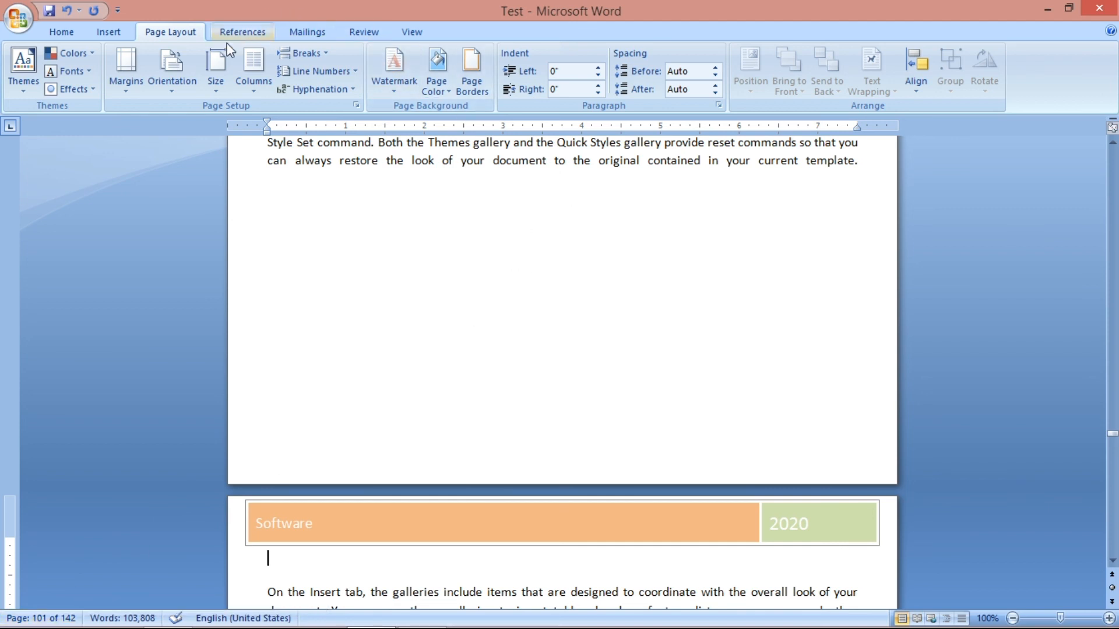
{"action": "left_click", "coordinate": [67, 11]}
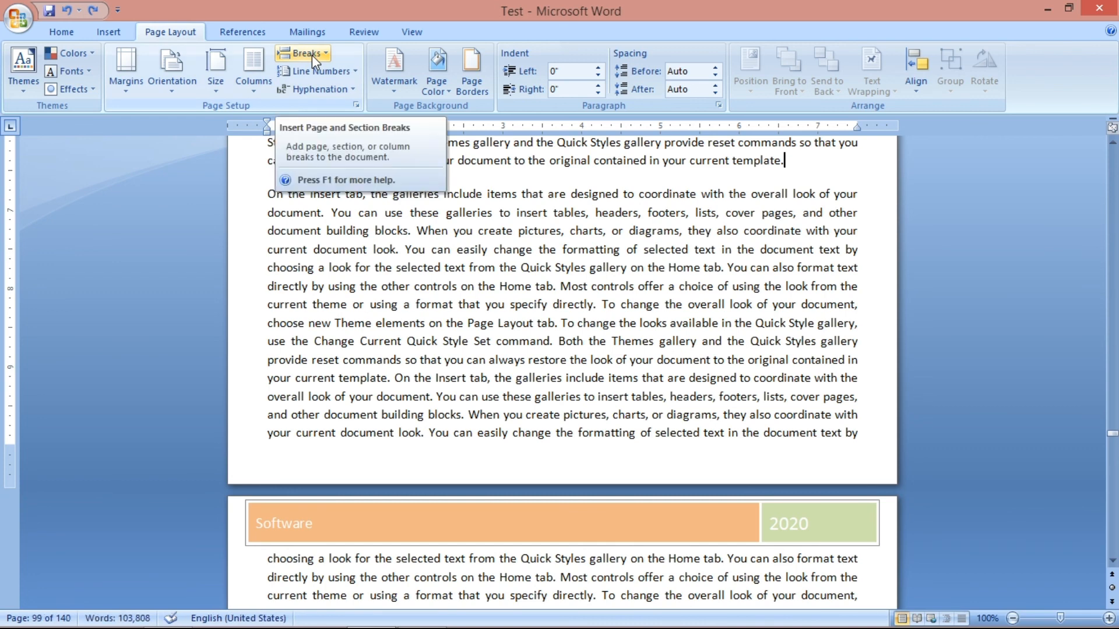
Review the section break types once more, including the Continuous option.
{"action": "left_click", "coordinate": [322, 71]}
{"action": "left_click", "coordinate": [324, 71]}
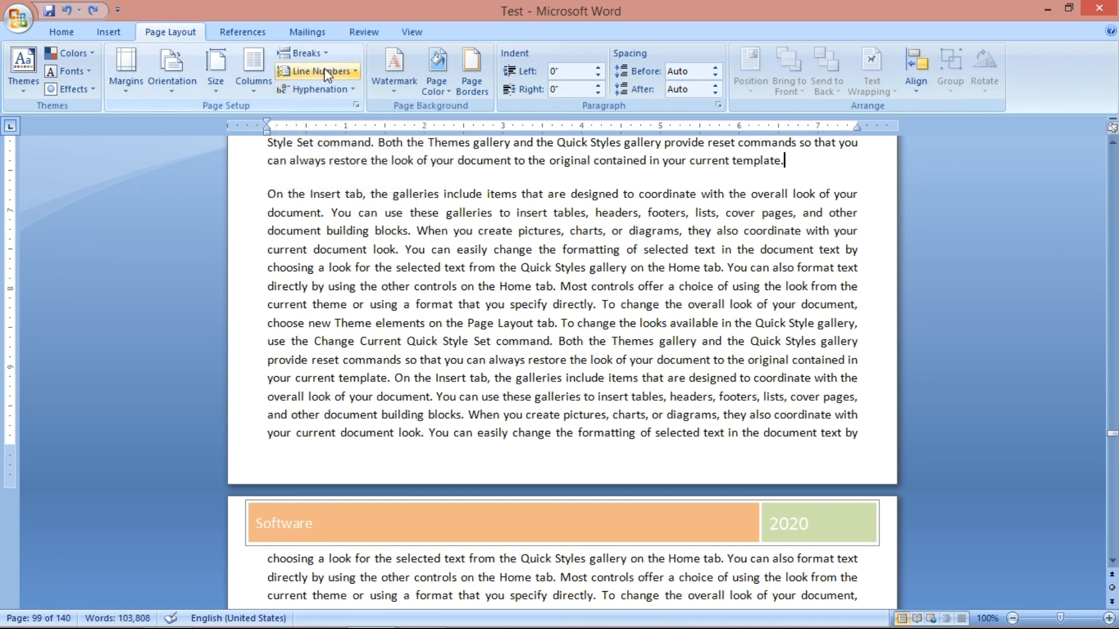
{"action": "left_click", "coordinate": [303, 53]}
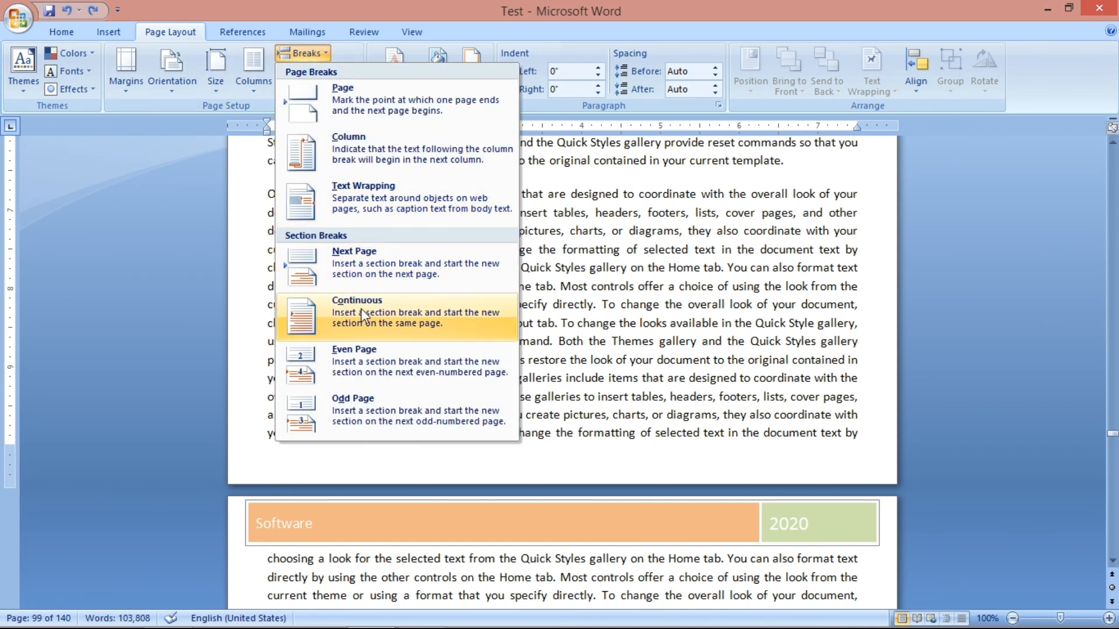